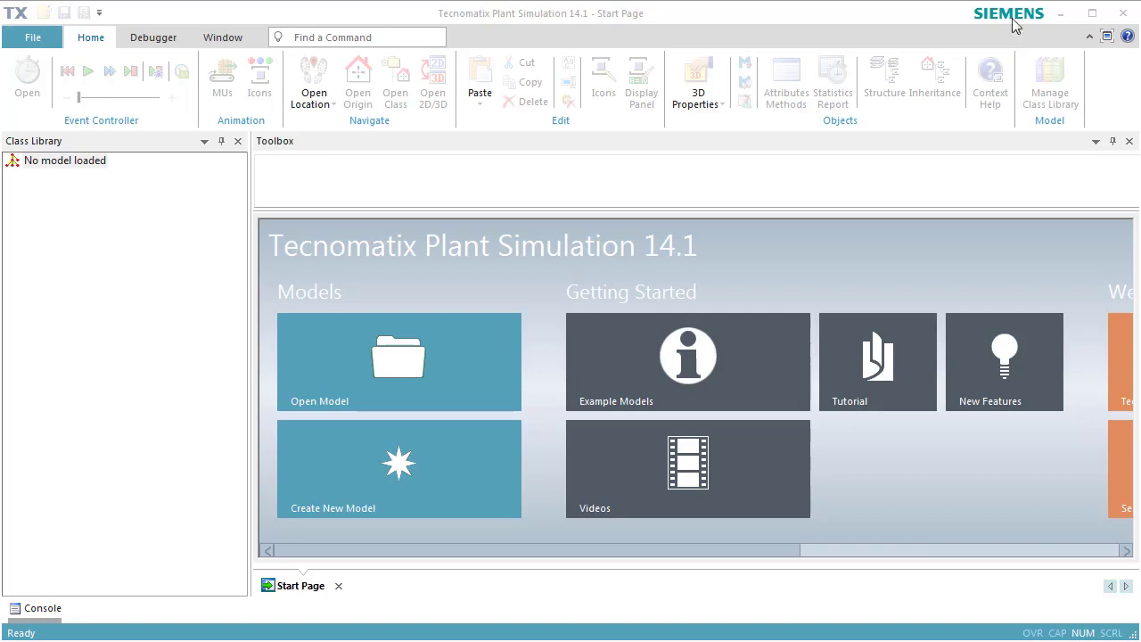
Step: Create a new 3D model and show its frame maximized in planning view, with the event controller in the upper-left corner
{"action": "left_click", "coordinate": [356, 472]}
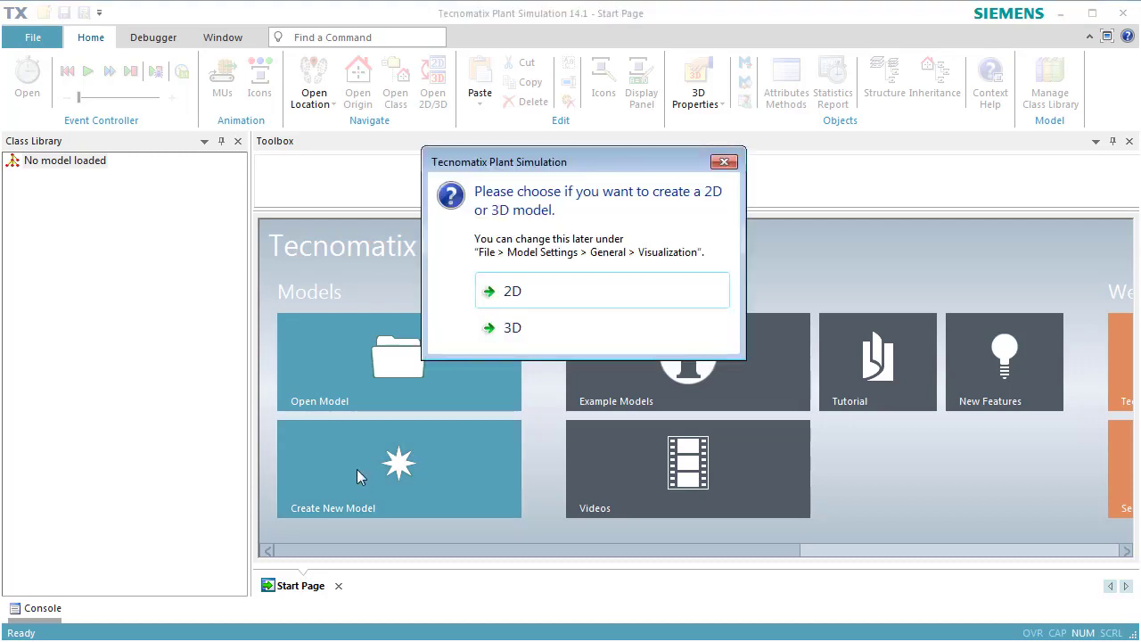
{"action": "left_click", "coordinate": [524, 329]}
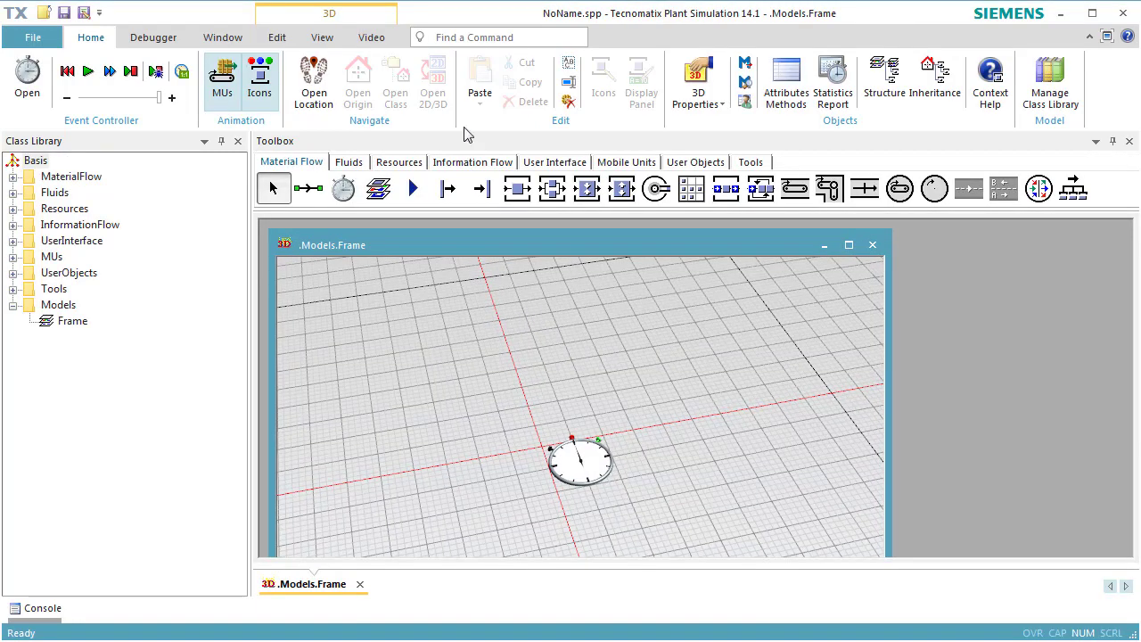
{"action": "left_click", "coordinate": [323, 37]}
{"action": "left_click", "coordinate": [495, 95]}
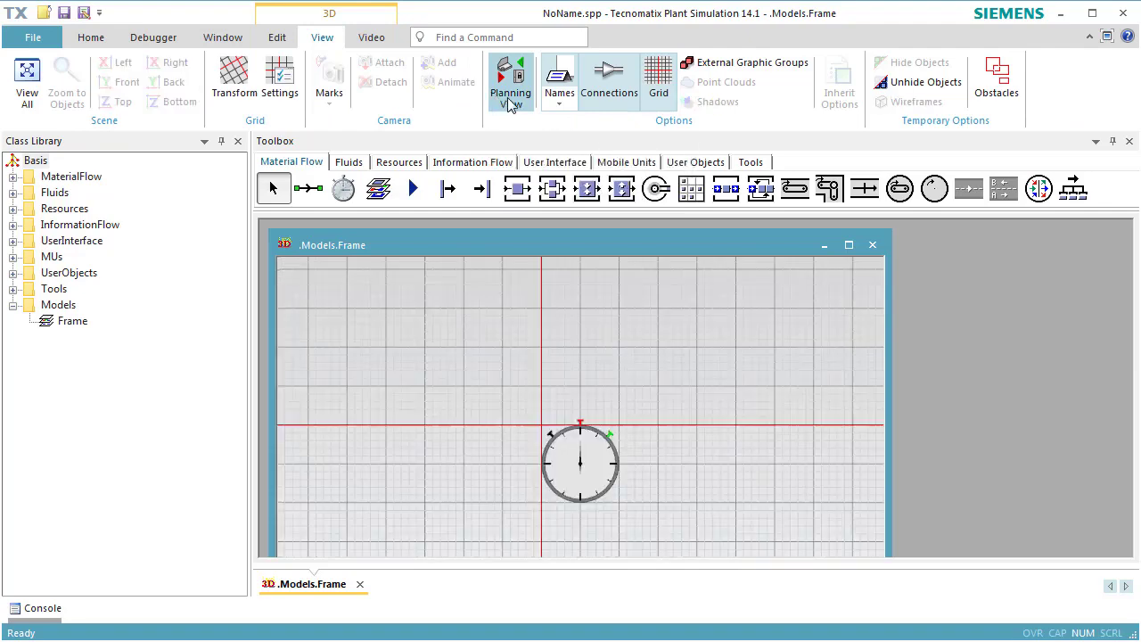
{"action": "left_click_drag", "start_coordinate": [709, 488], "coordinate": [487, 359]}
{"action": "left_click", "coordinate": [848, 244]}
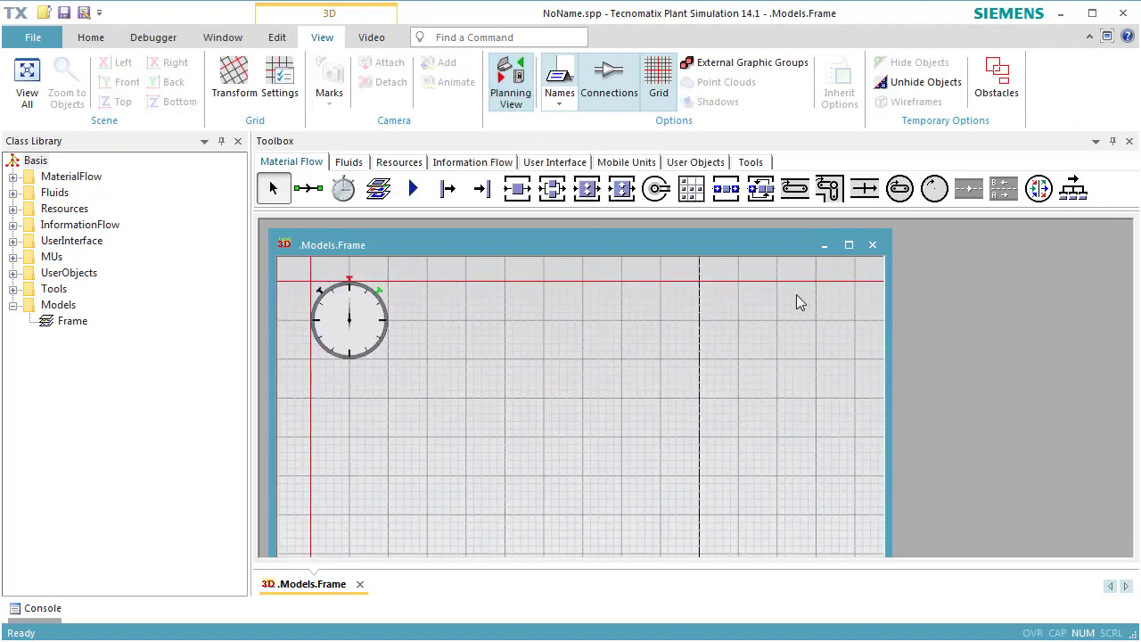
{"action": "left_click_drag", "start_coordinate": [721, 372], "coordinate": [532, 354]}
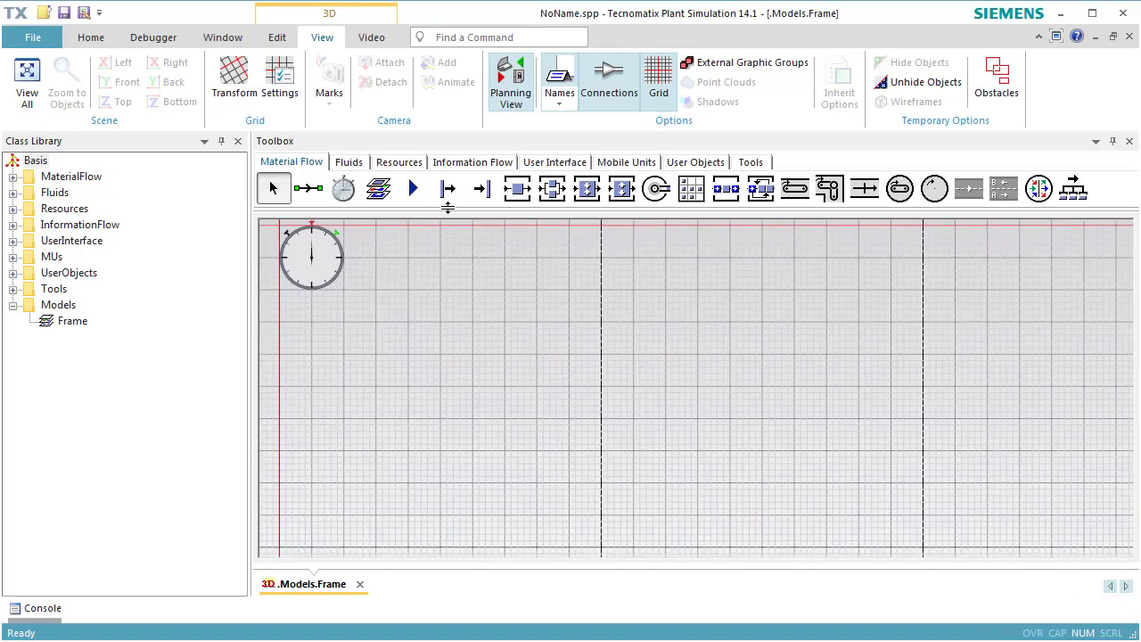
Step: Insert a Source at the left edge of the frame, just below the event controller
{"action": "left_click", "coordinate": [447, 189]}
{"action": "left_click", "coordinate": [323, 386]}
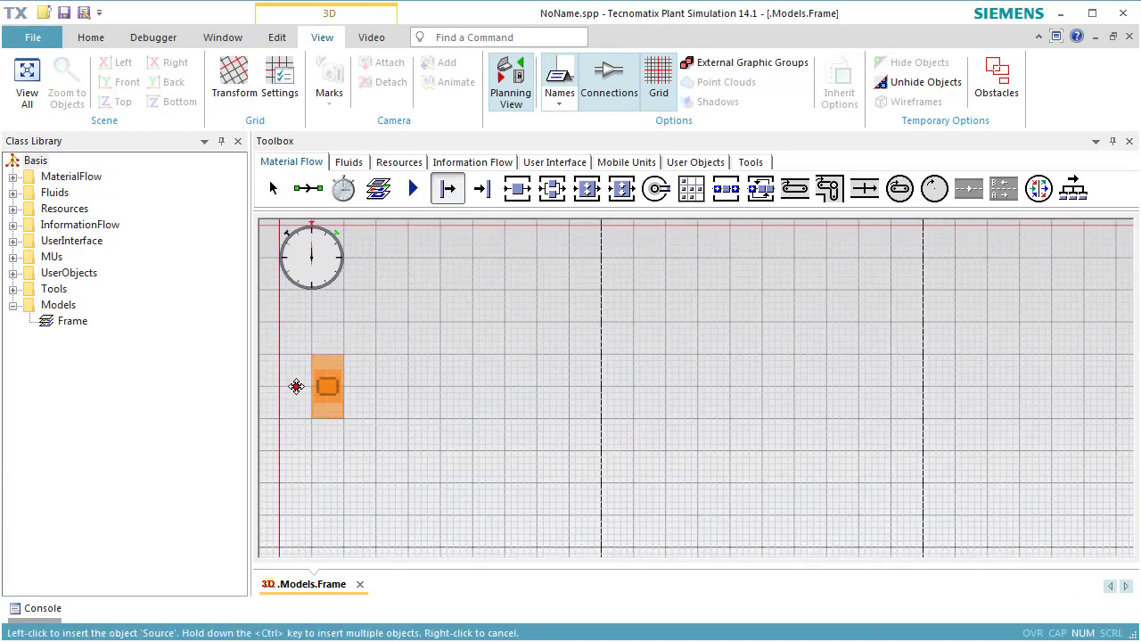
{"action": "left_click", "coordinate": [296, 386]}
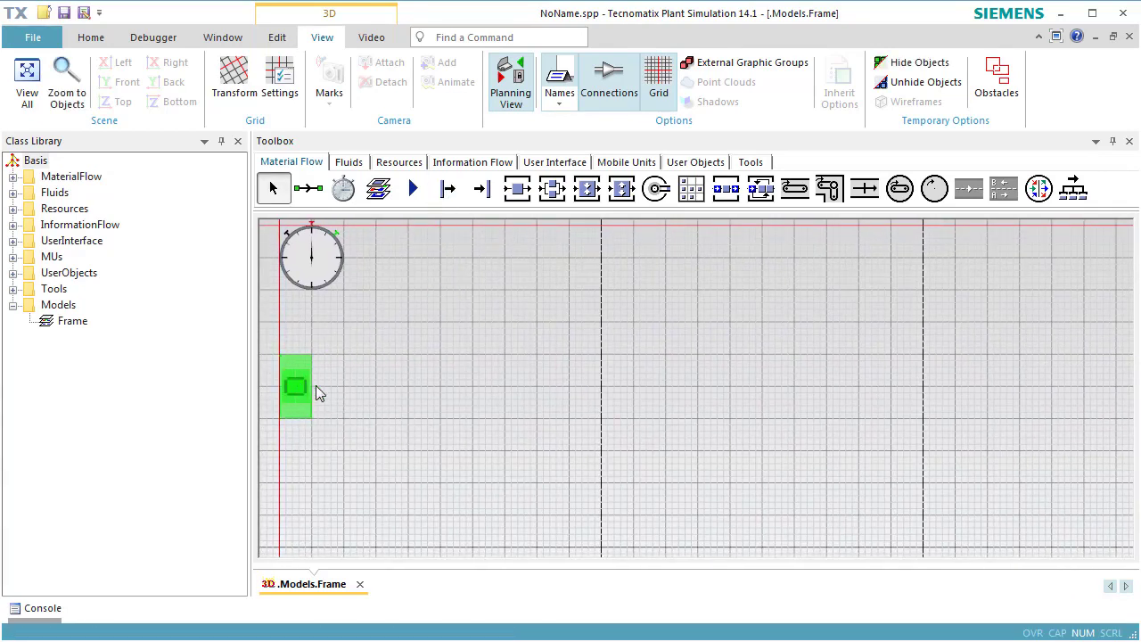
Step: Insert four evenly spaced Stations in a row to the right of the source, with a Drain at the row's end
{"action": "left_click", "coordinate": [517, 189], "text": "ctrl"}
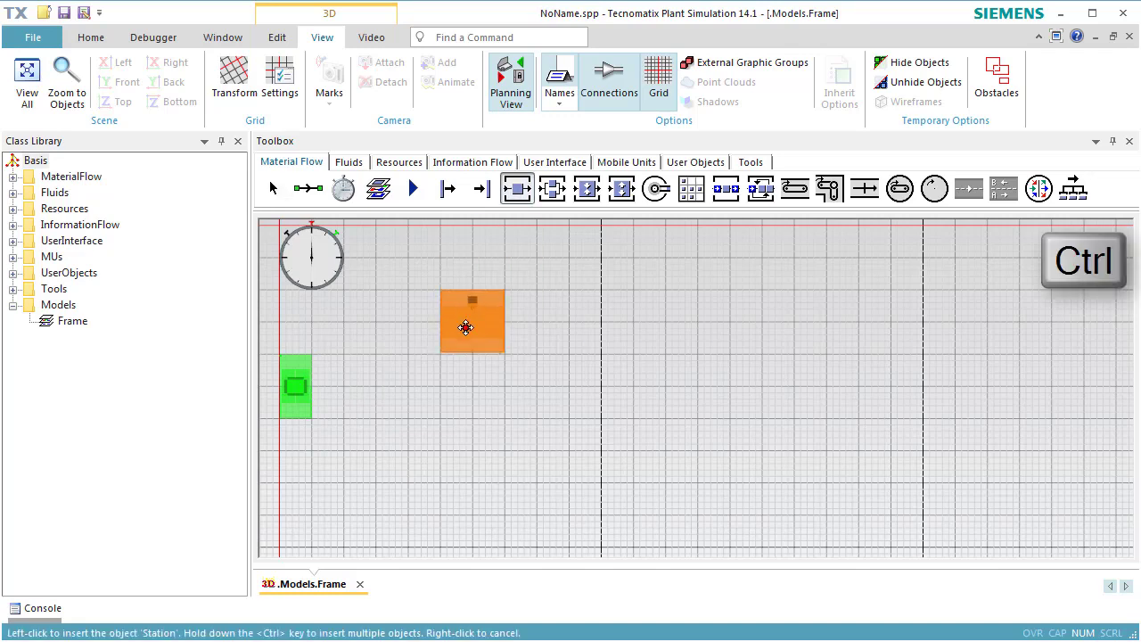
{"action": "left_click", "coordinate": [377, 386]}
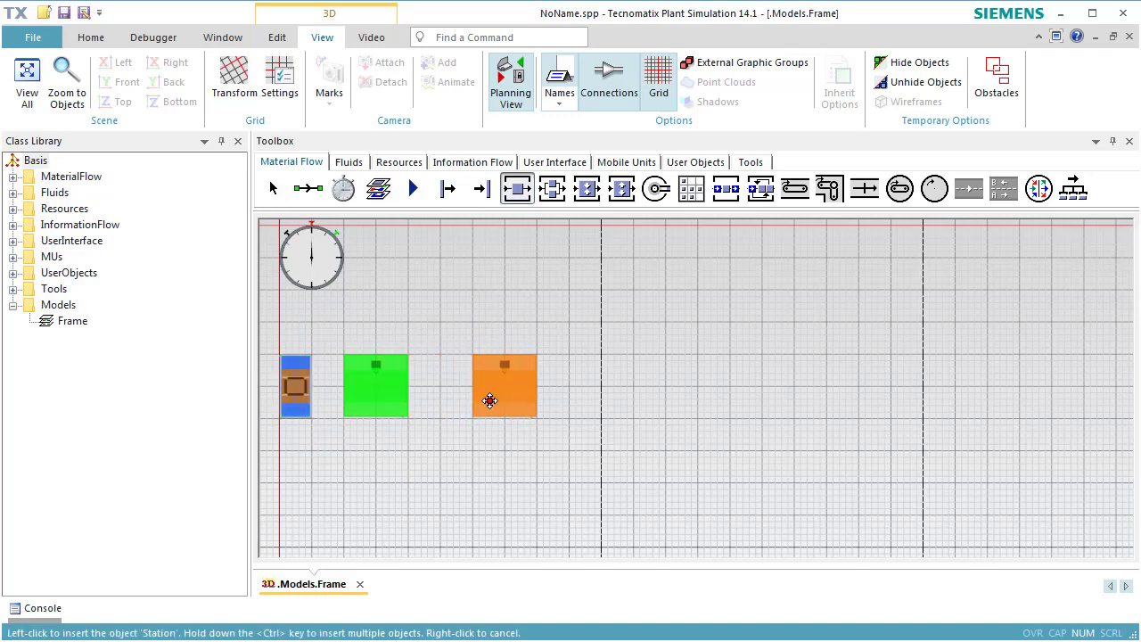
{"action": "left_click", "coordinate": [499, 403]}
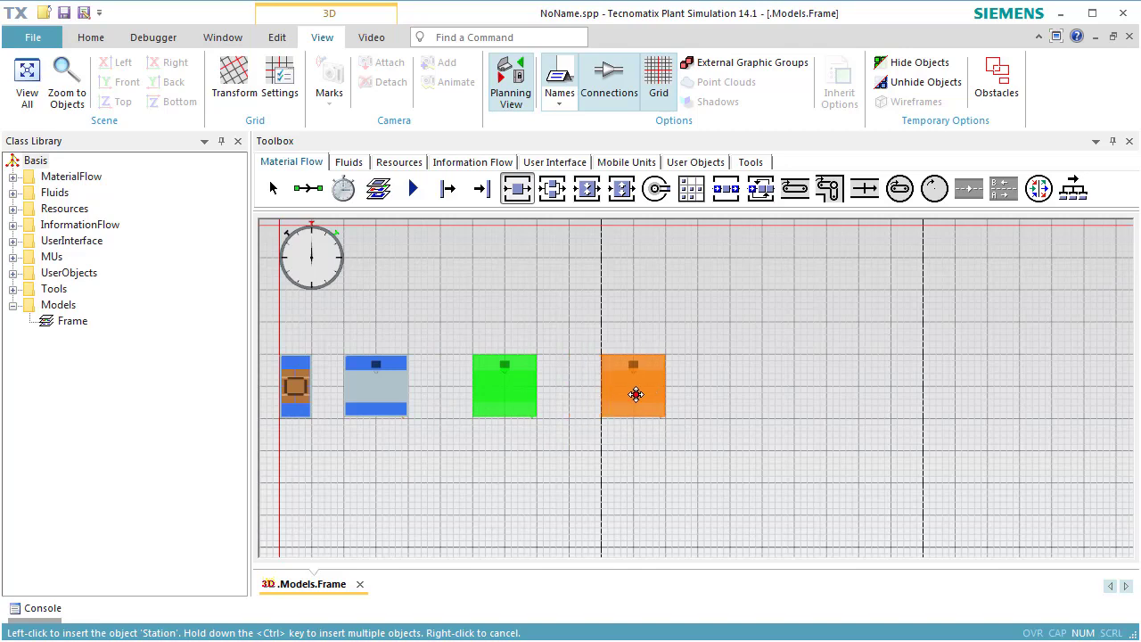
{"action": "left_click", "coordinate": [633, 401]}
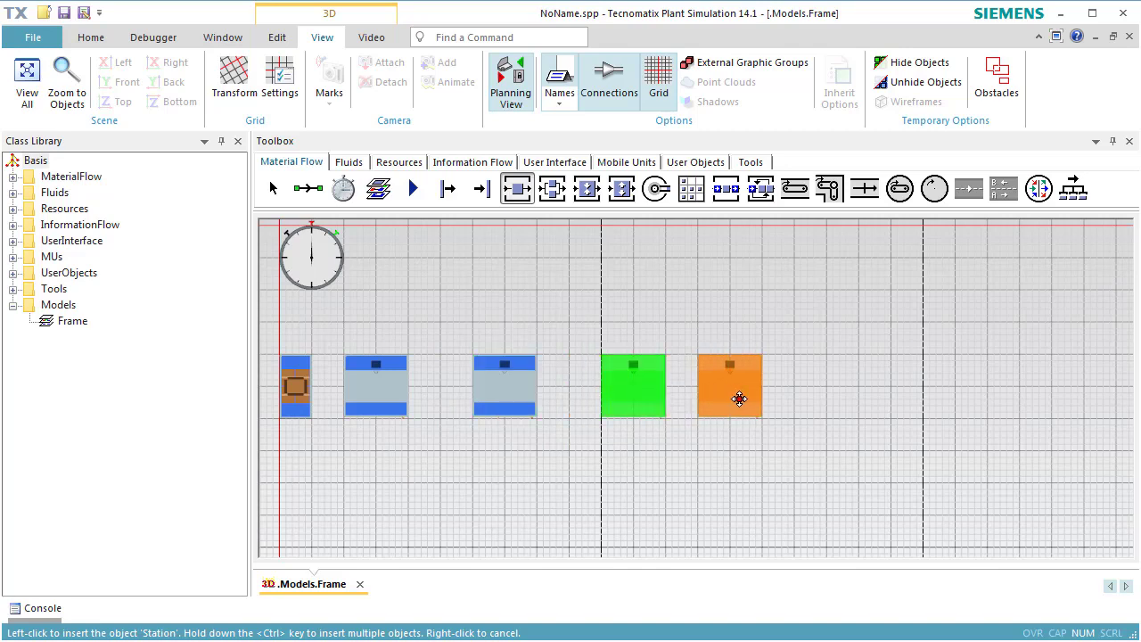
{"action": "left_click", "coordinate": [768, 399]}
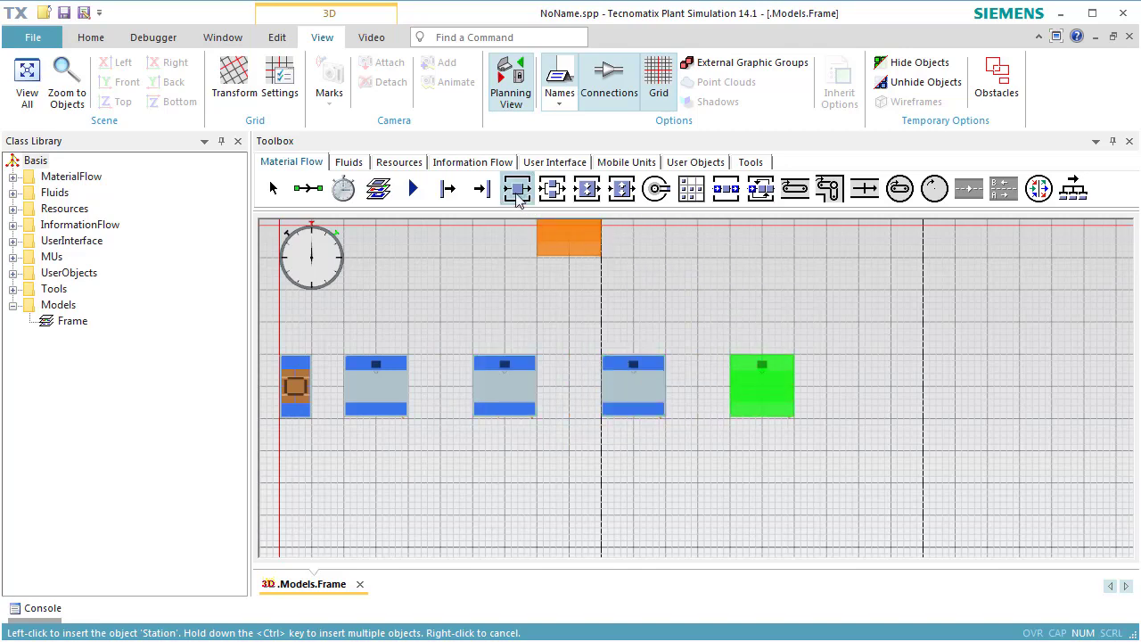
{"action": "left_click", "coordinate": [481, 188]}
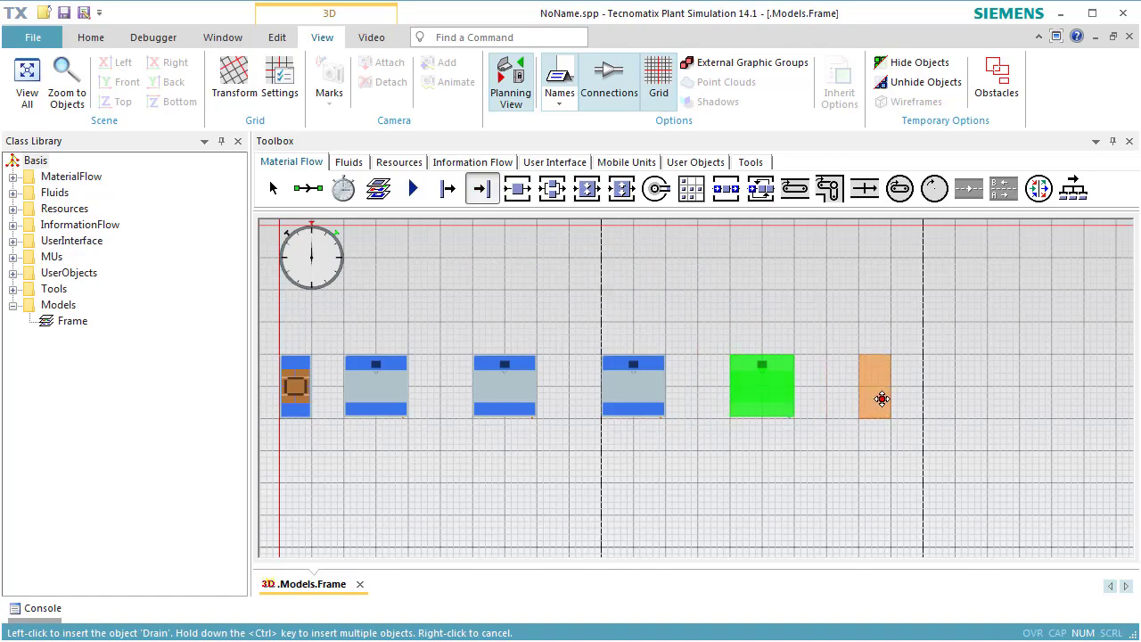
{"action": "left_click", "coordinate": [880, 398]}
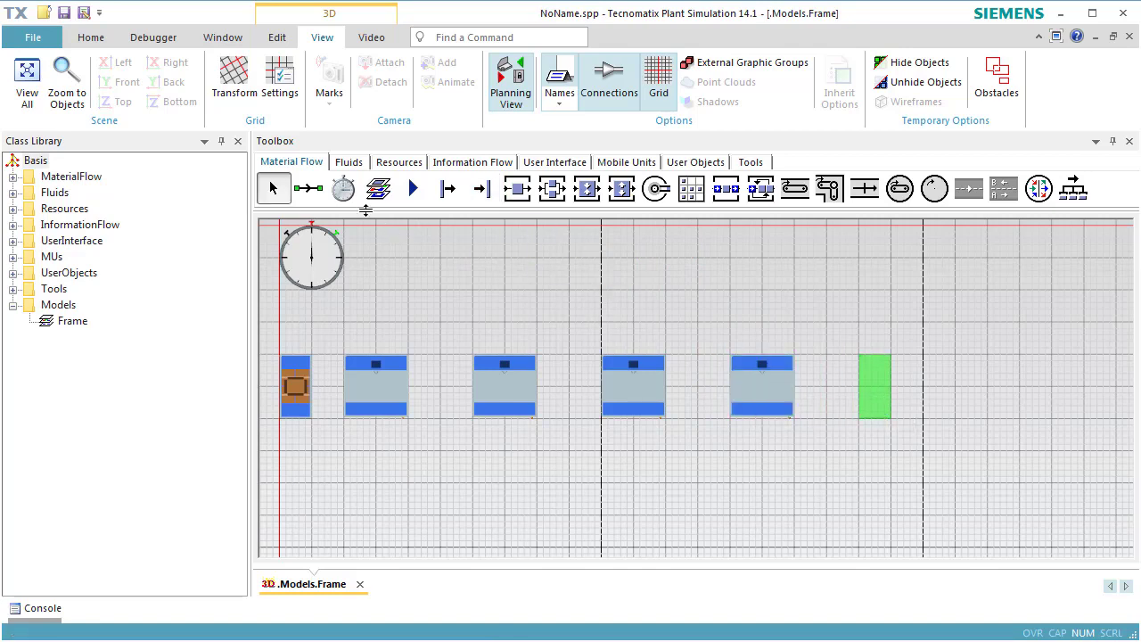
Step: Connect the source, the four stations and the drain in sequence from left to right with Connectors
{"action": "left_click", "coordinate": [312, 198], "text": "ctrl"}
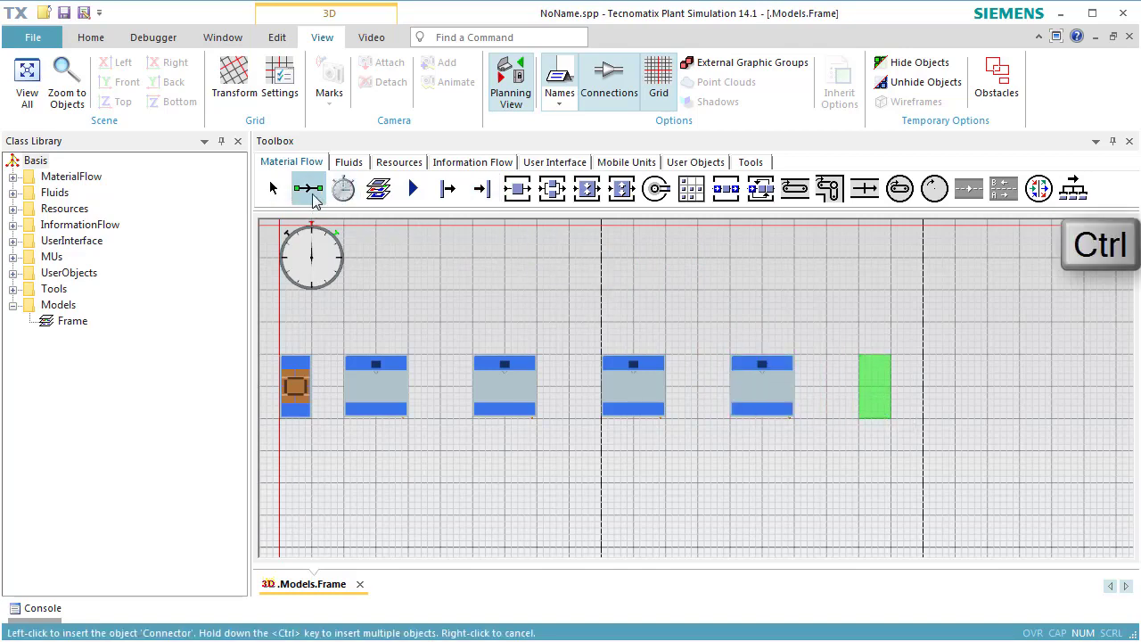
{"action": "left_click", "coordinate": [295, 386]}
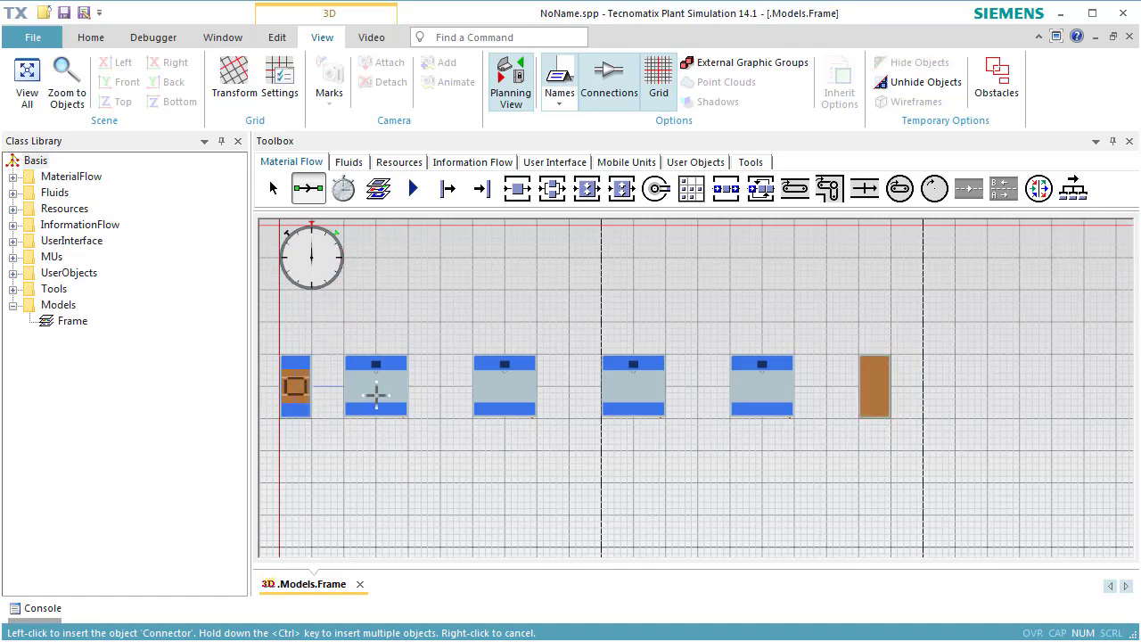
{"action": "left_click", "coordinate": [377, 395]}
{"action": "left_click", "coordinate": [497, 386]}
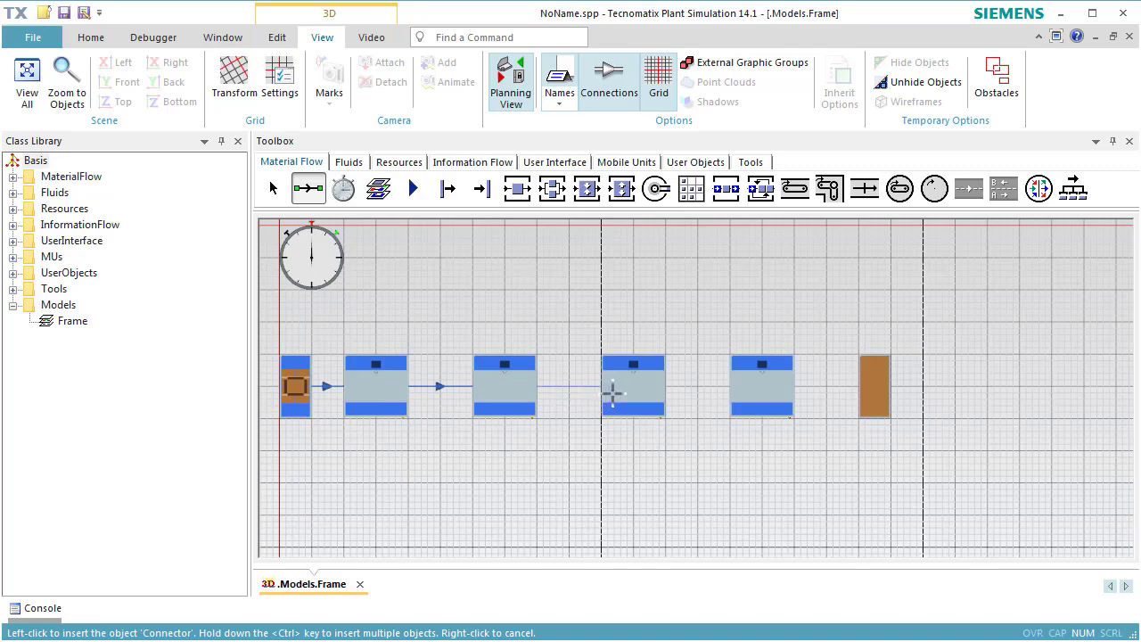
{"action": "left_click", "coordinate": [629, 389]}
{"action": "left_click", "coordinate": [749, 383]}
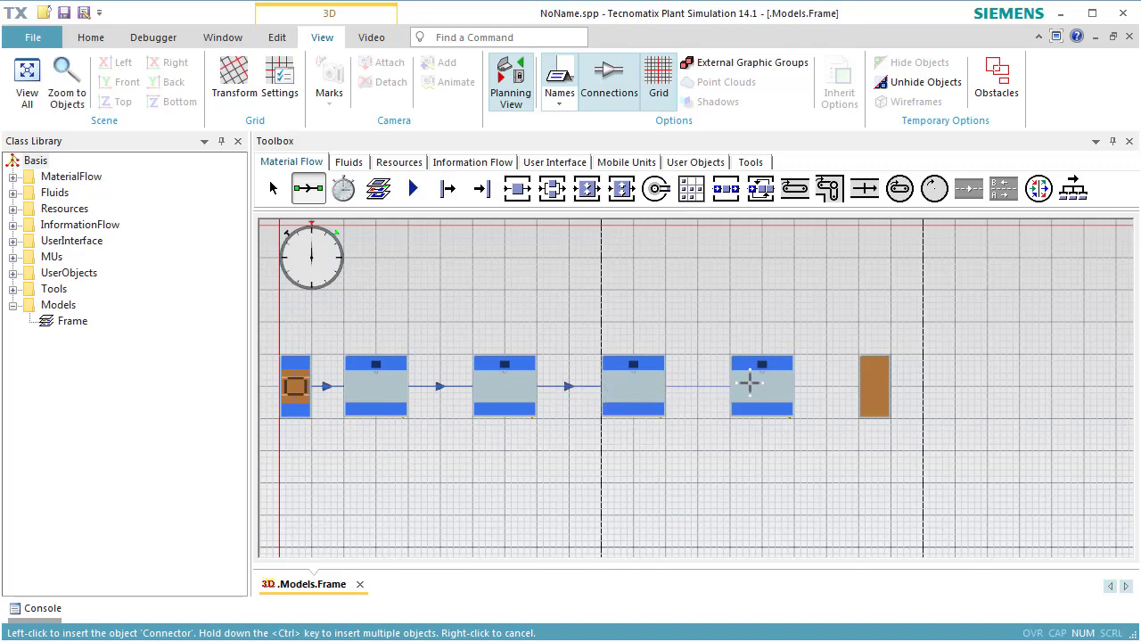
{"action": "left_click", "coordinate": [873, 386]}
{"action": "right_click", "coordinate": [874, 386]}
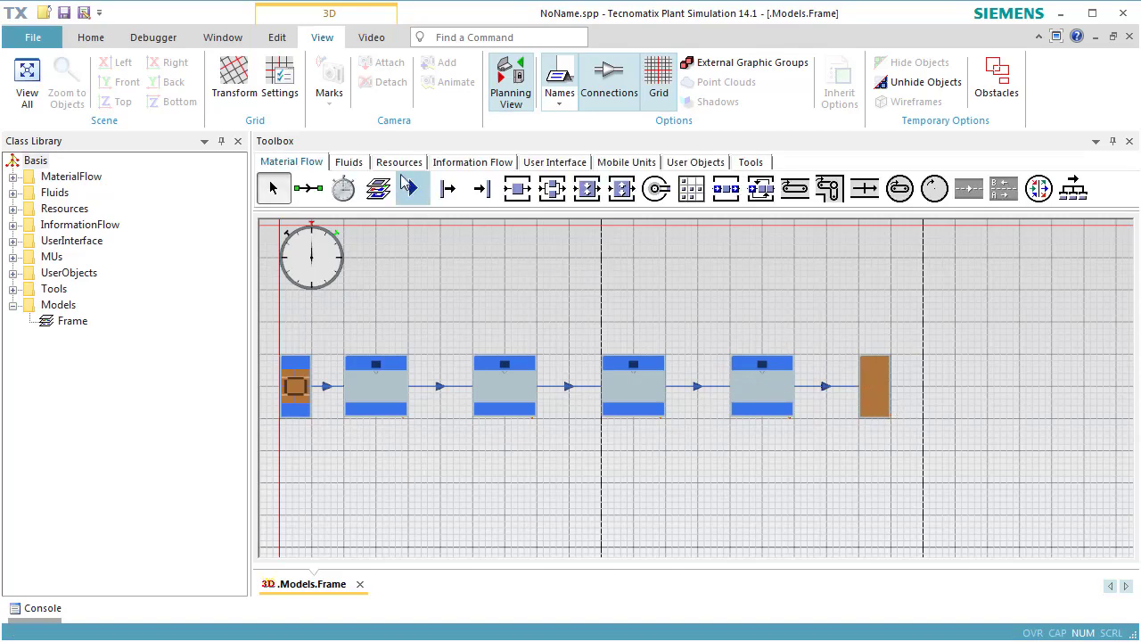
Step: Insert a Workplace directly below each of the four stations
{"action": "left_click", "coordinate": [398, 163]}
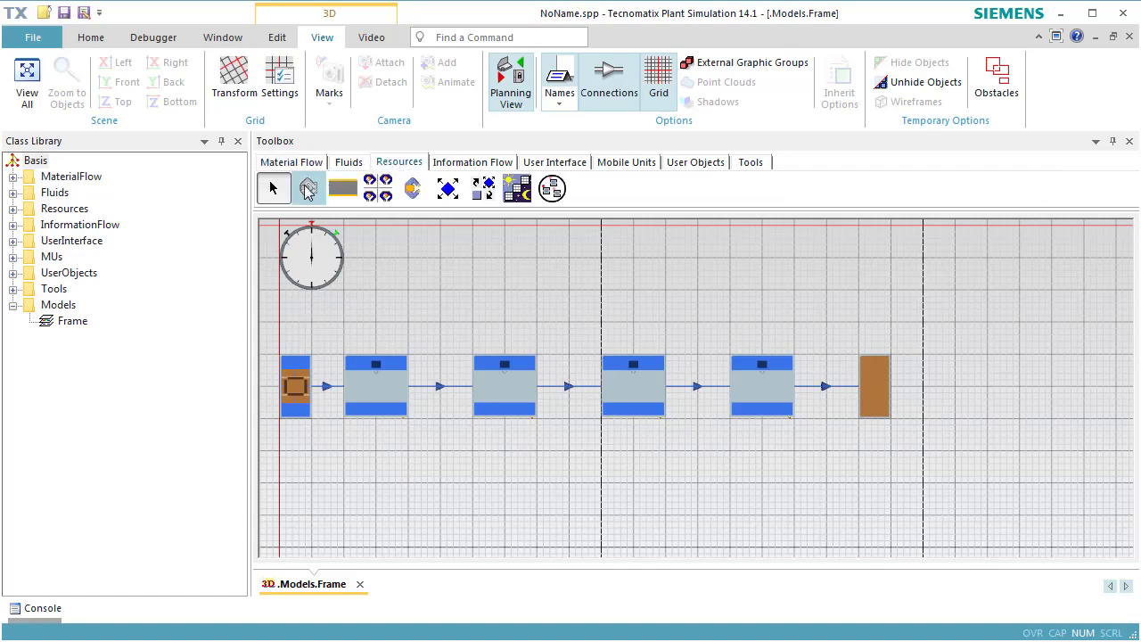
{"action": "left_click", "coordinate": [306, 195]}
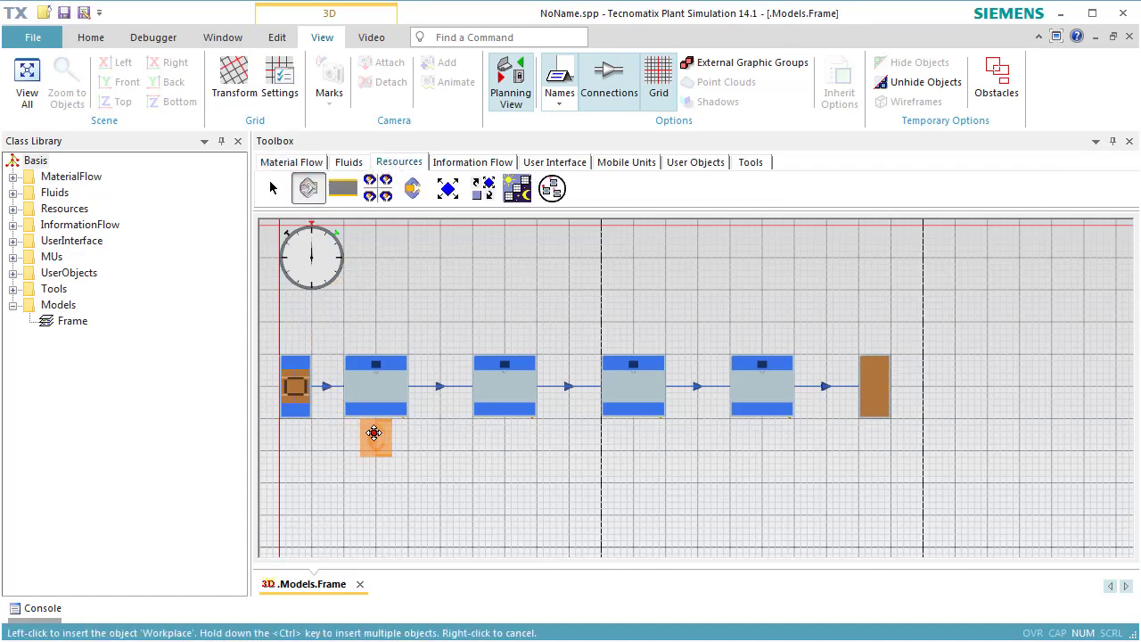
{"action": "left_click", "coordinate": [375, 432]}
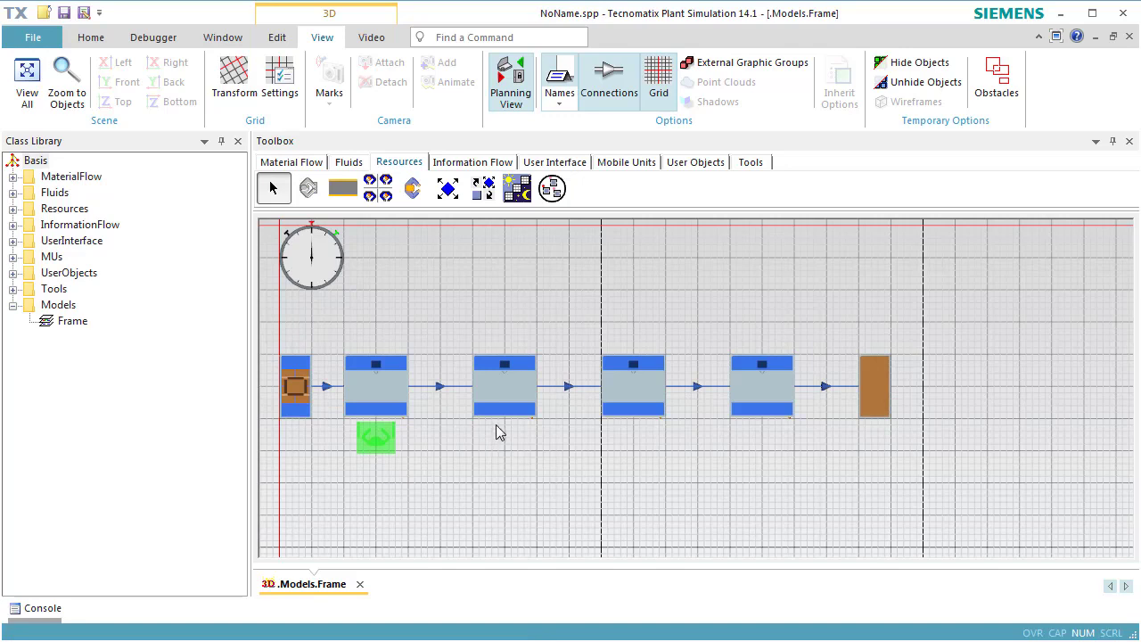
{"action": "key", "text": "ctrl"}
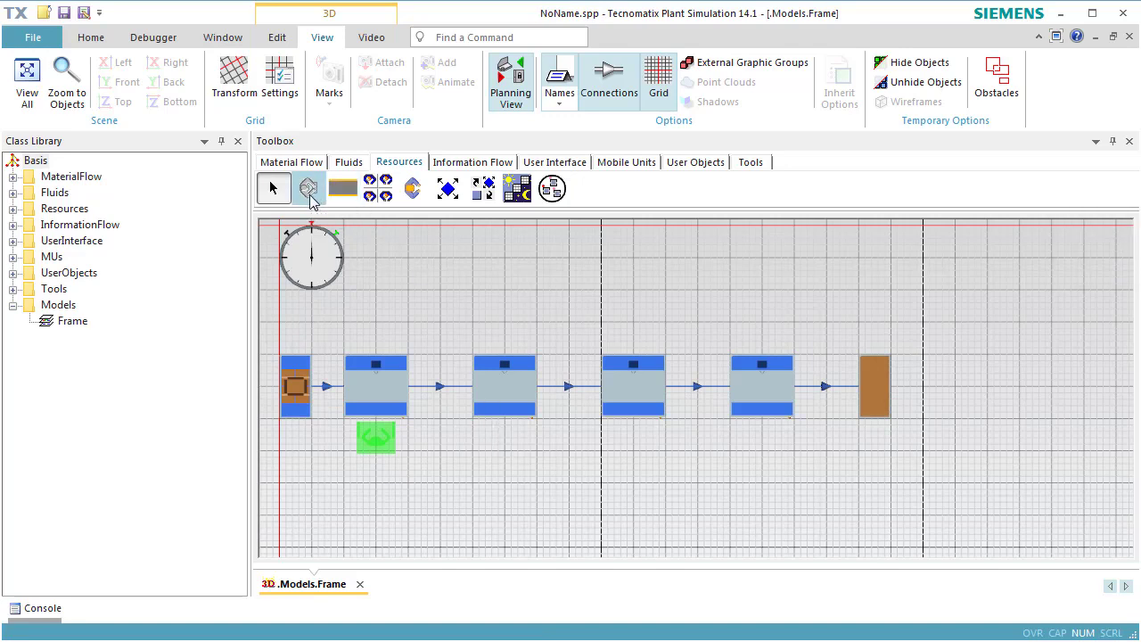
{"action": "left_click", "coordinate": [308, 189]}
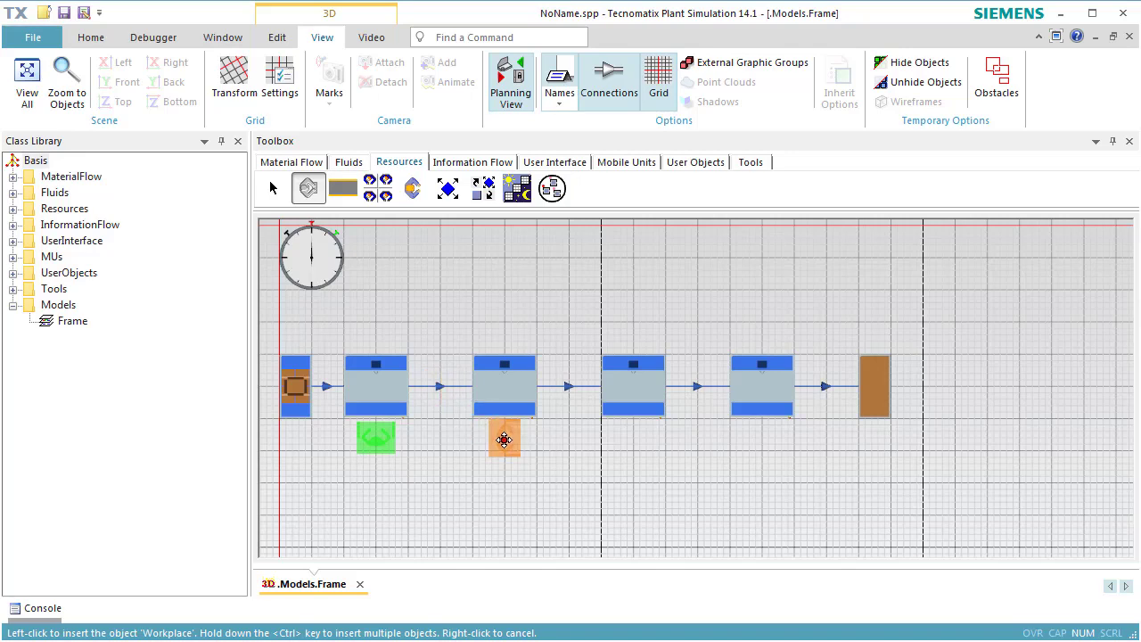
{"action": "left_click", "coordinate": [504, 439]}
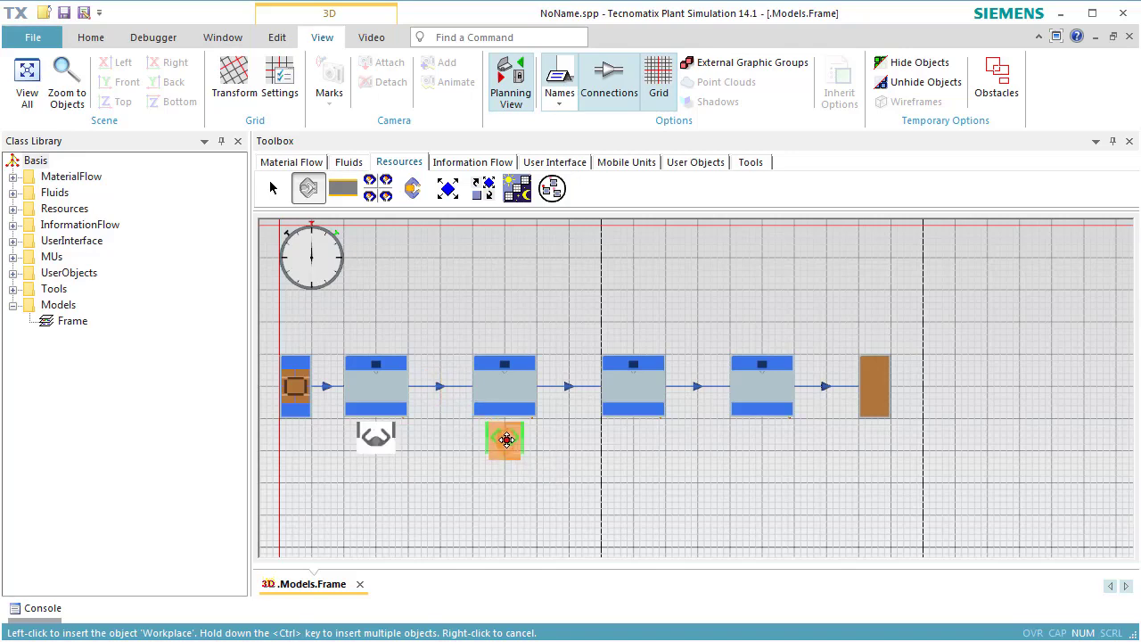
{"action": "left_click", "coordinate": [633, 434]}
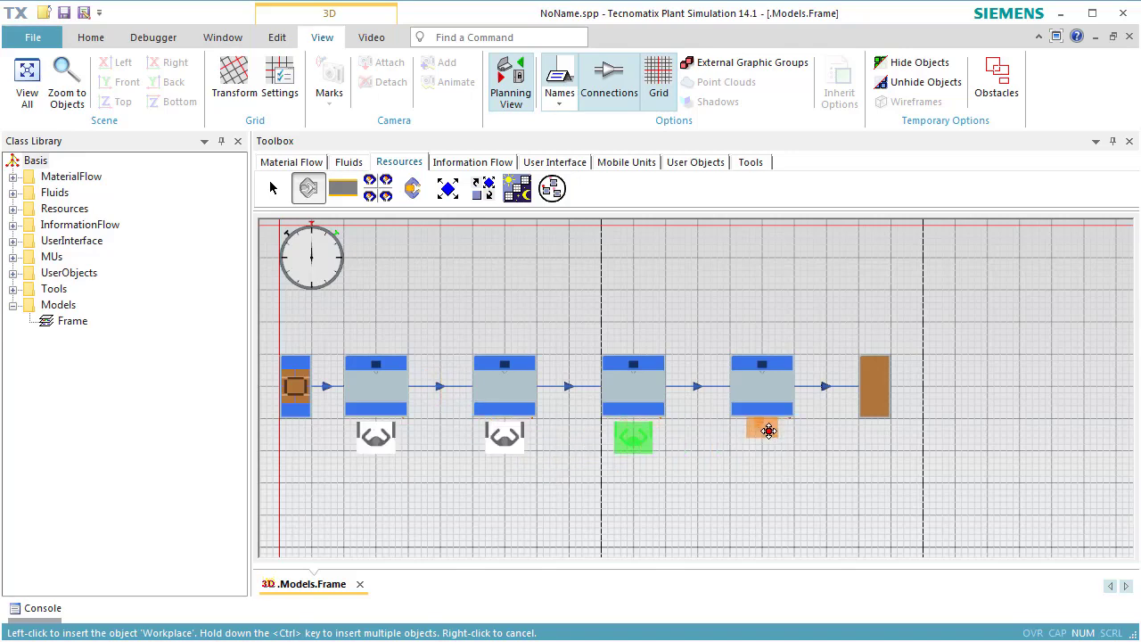
{"action": "left_click", "coordinate": [762, 439]}
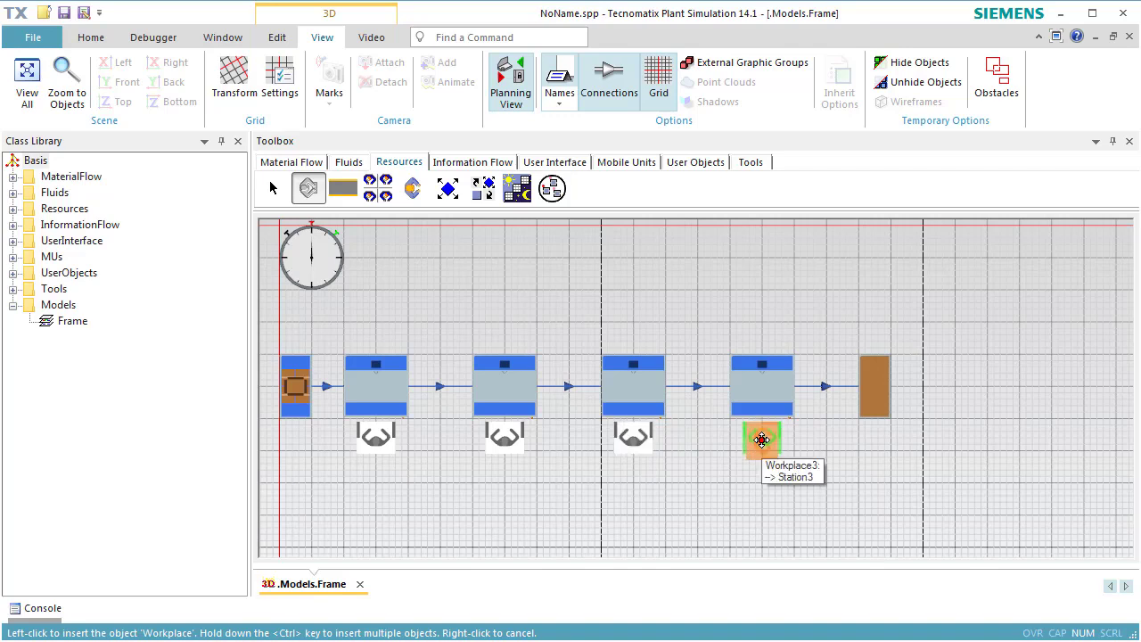
{"action": "right_click", "coordinate": [762, 439]}
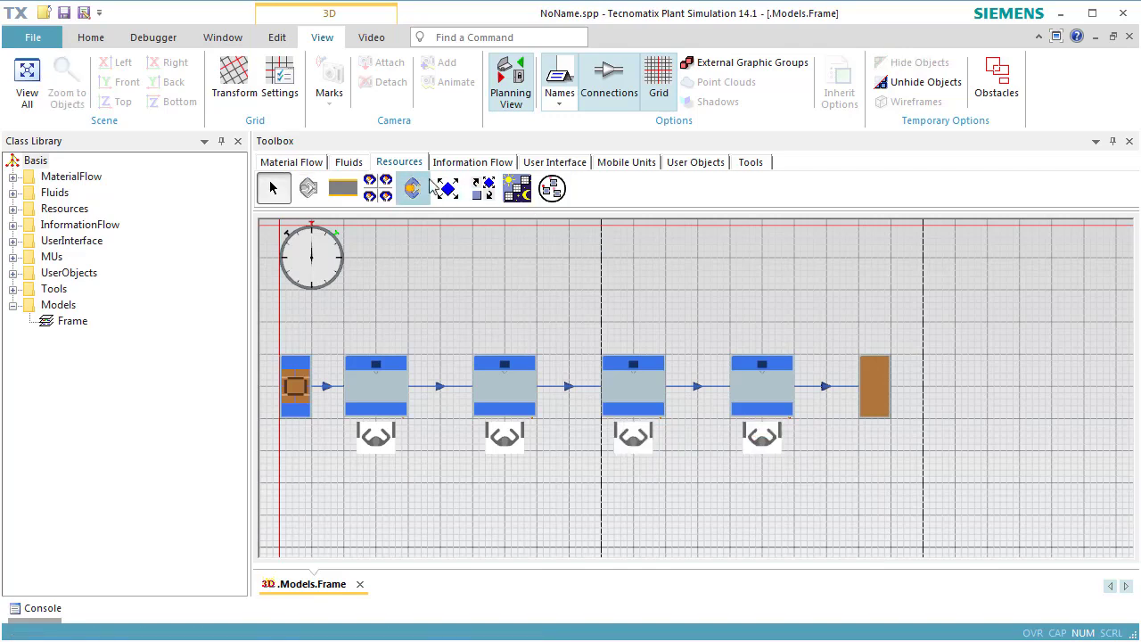
Step: Insert a WorkerPool above the second station and a Broker to its right above the third station
{"action": "left_click", "coordinate": [376, 192]}
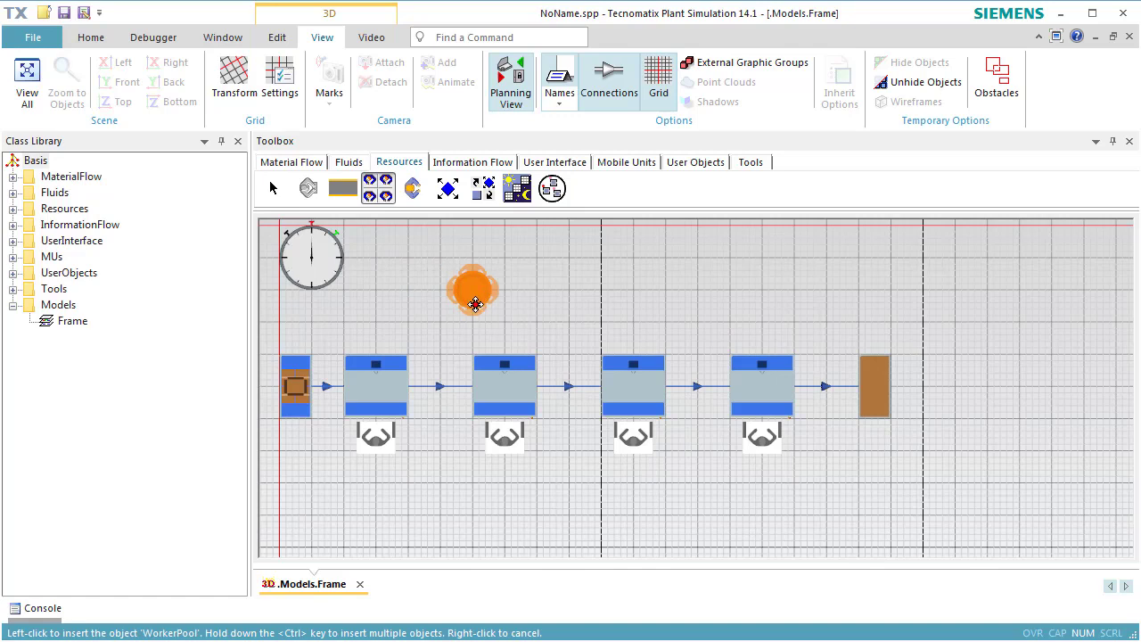
{"action": "left_click", "coordinate": [476, 304]}
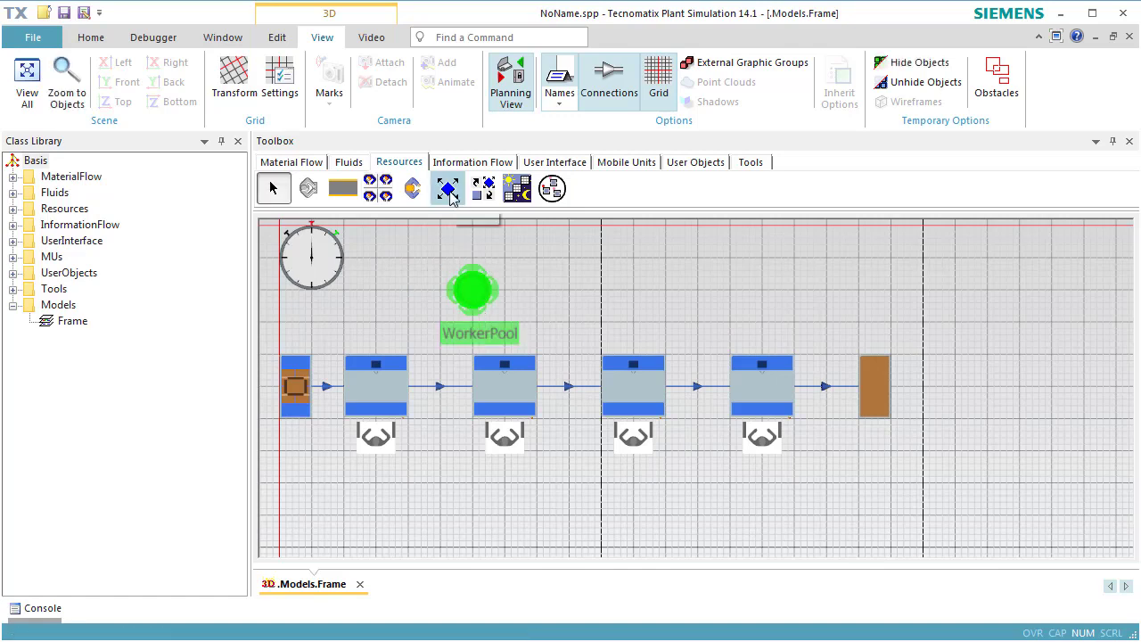
{"action": "left_click", "coordinate": [482, 188]}
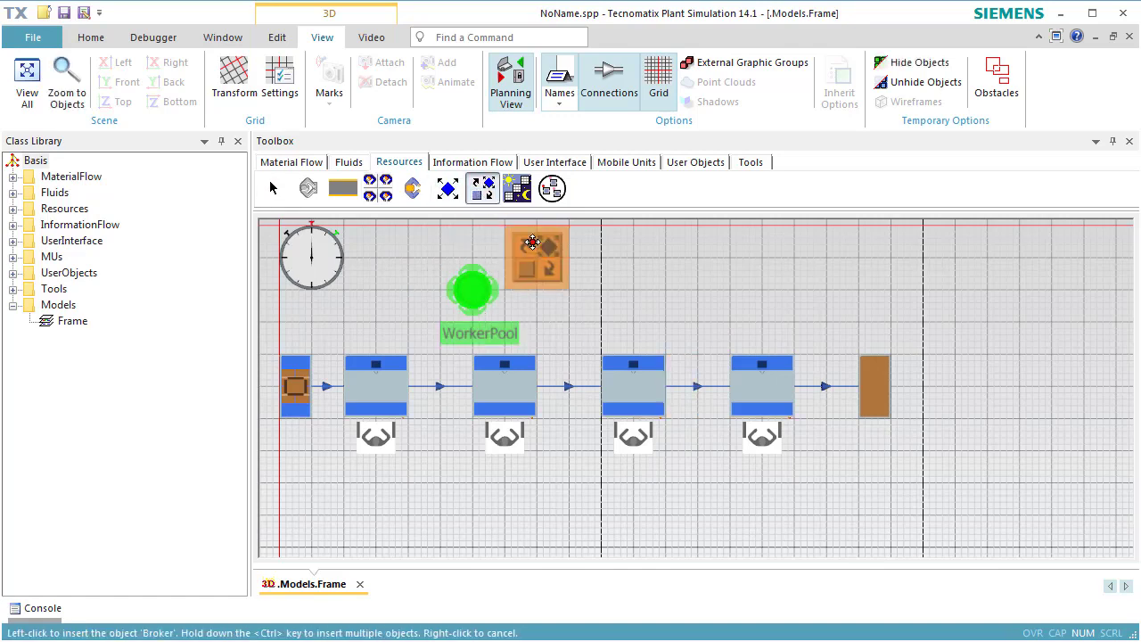
{"action": "left_click", "coordinate": [603, 301]}
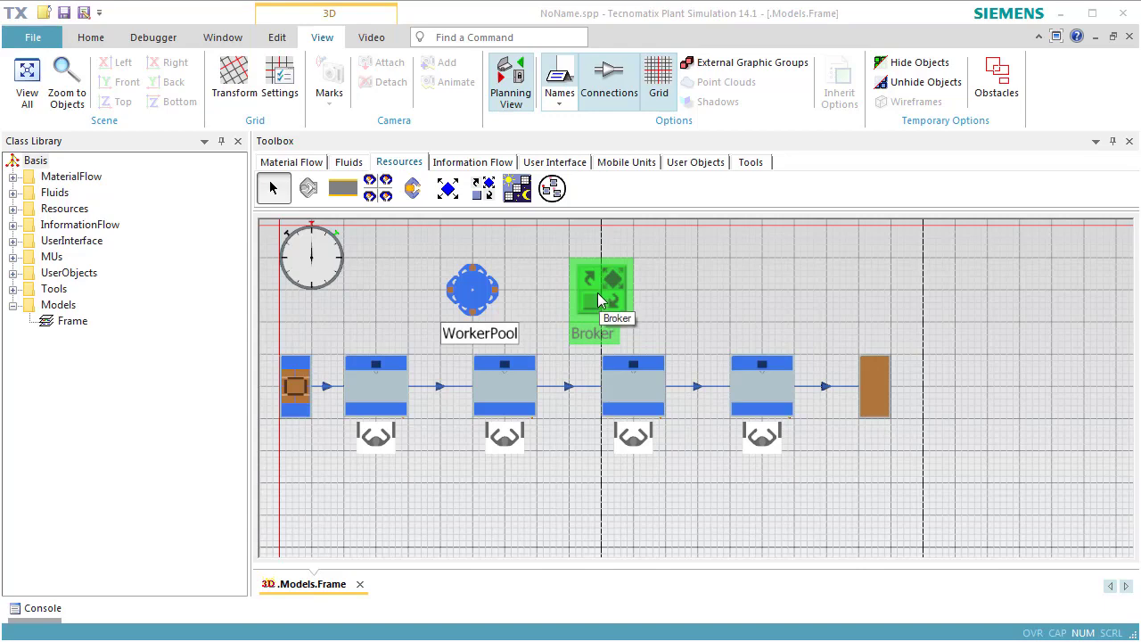
Step: Turn off the planning view to see the whole line in 3D, and start the simulation from a reset state
{"action": "left_click", "coordinate": [513, 103]}
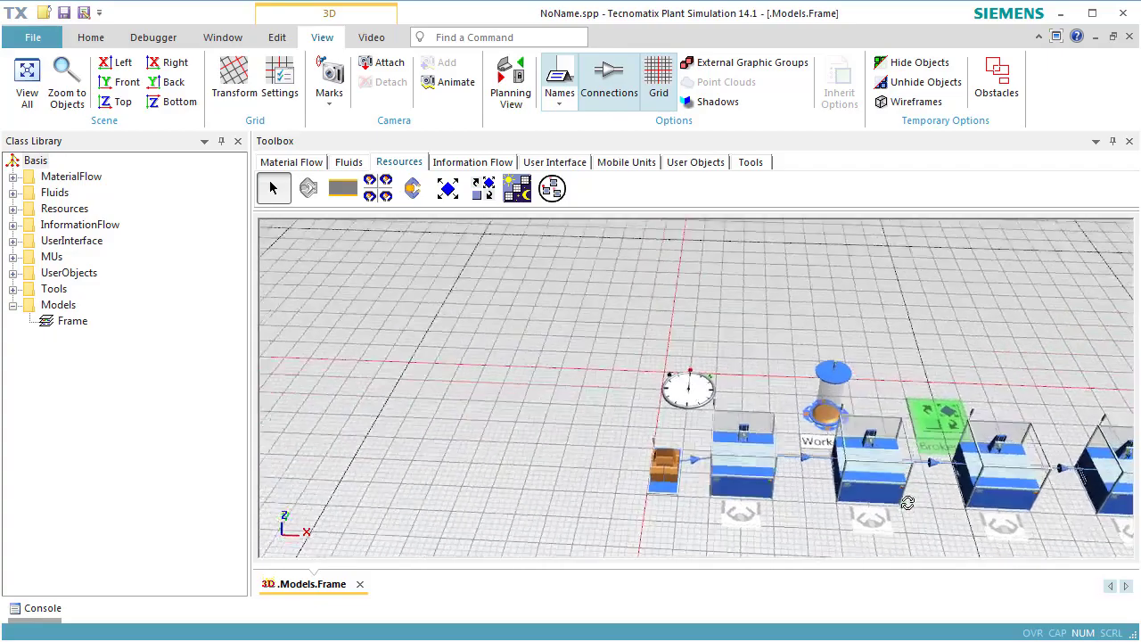
{"action": "left_click_drag", "start_coordinate": [1011, 371], "coordinate": [781, 303]}
{"action": "right_click", "coordinate": [788, 308]}
{"action": "left_click", "coordinate": [789, 284]}
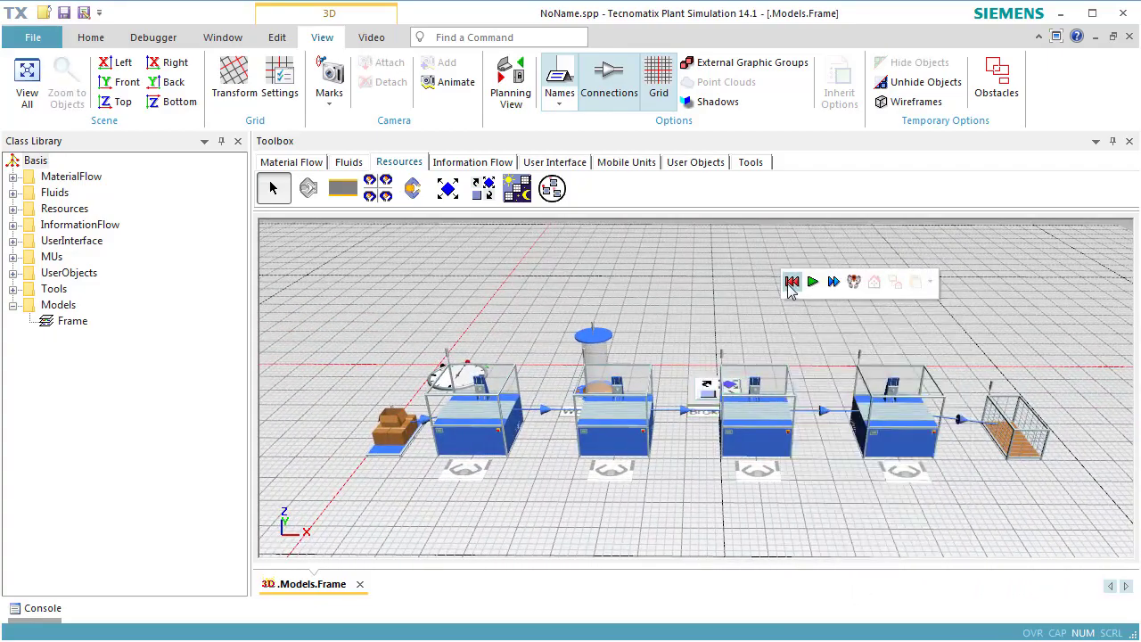
{"action": "left_click", "coordinate": [812, 285]}
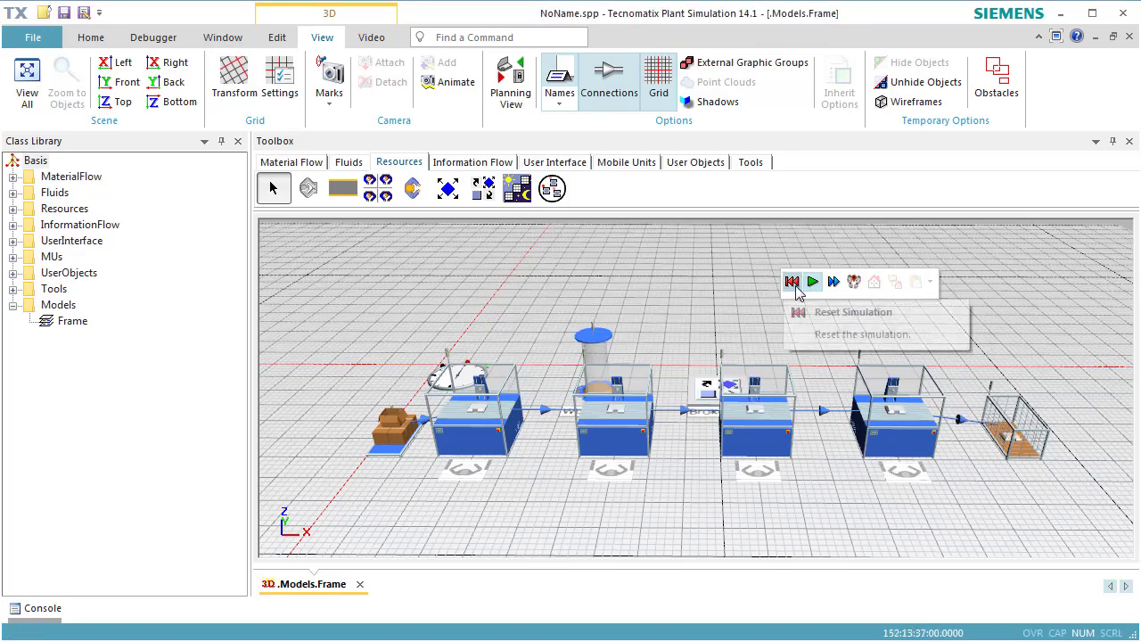
Step: Reset the simulation and activate the processing importer of the first station
{"action": "left_click", "coordinate": [796, 288]}
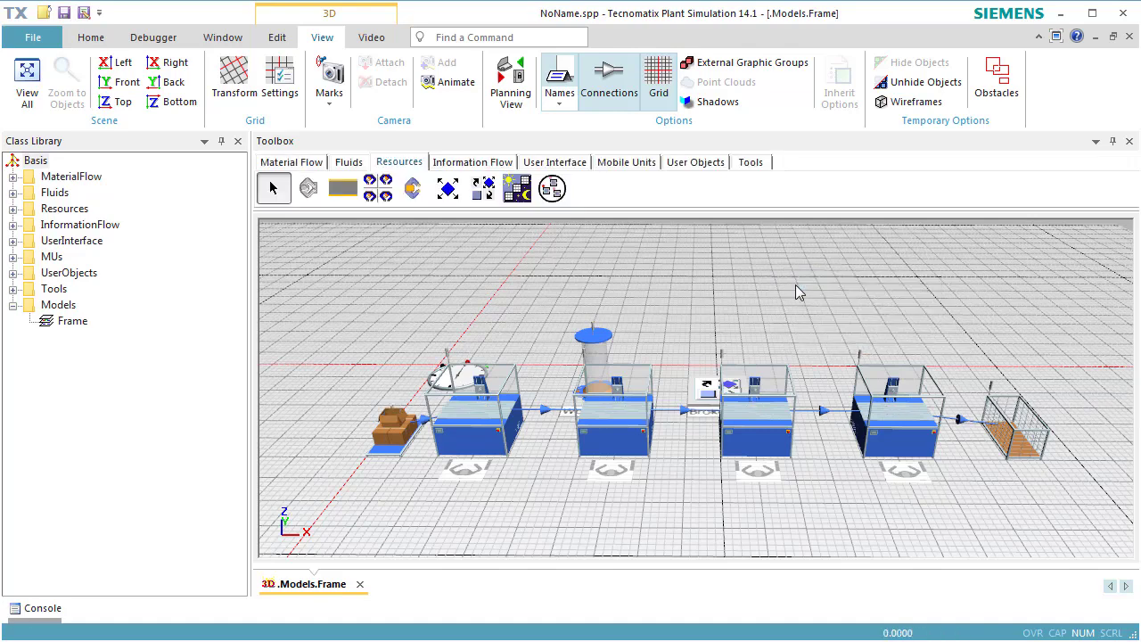
{"action": "left_click", "coordinate": [481, 426]}
{"action": "double_click", "coordinate": [481, 426]}
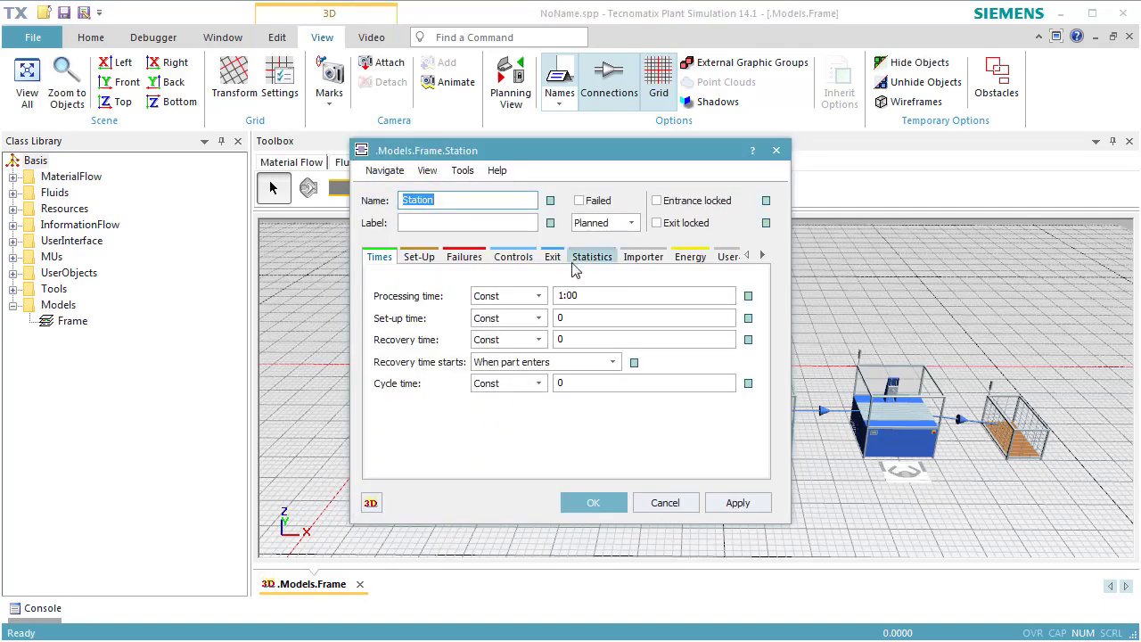
{"action": "left_click", "coordinate": [633, 259]}
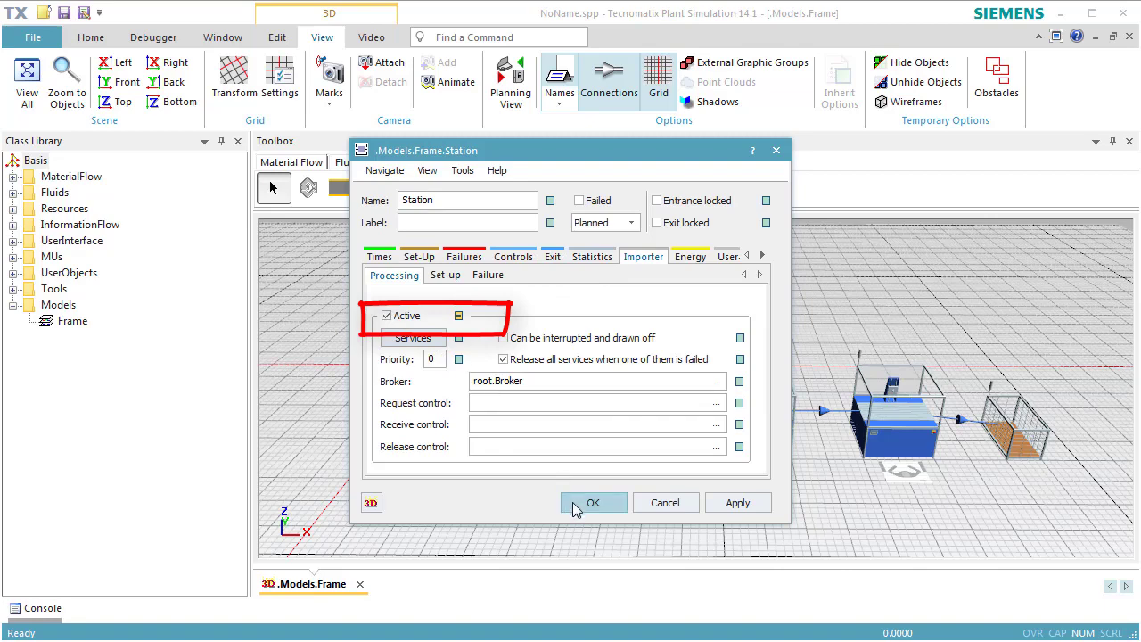
{"action": "left_click", "coordinate": [588, 503]}
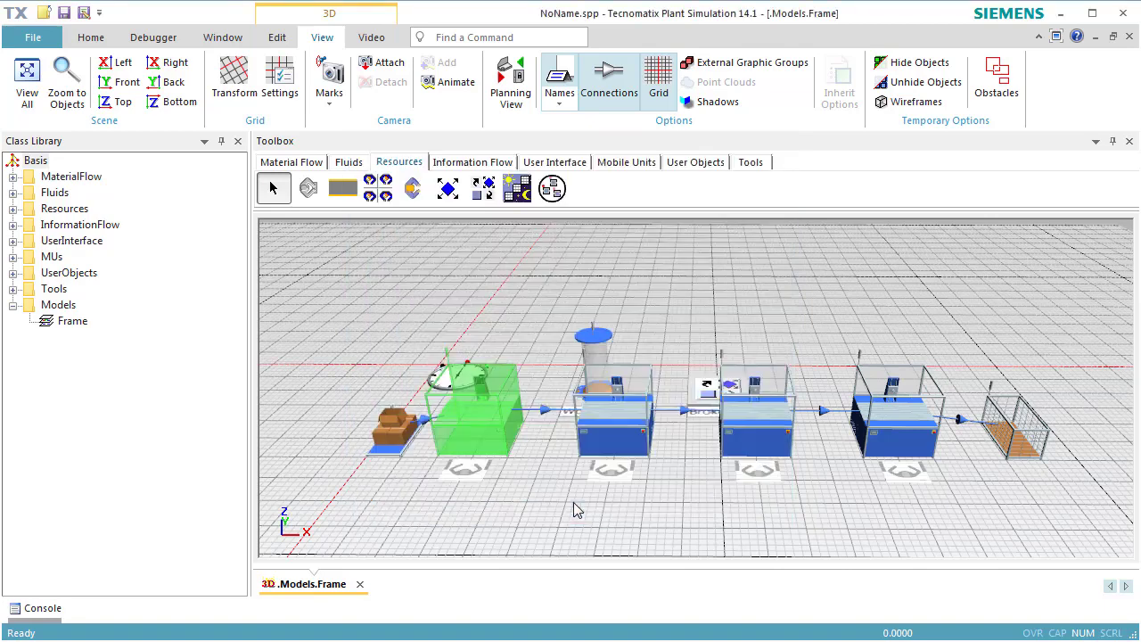
Step: Activate the processing importer of the second and third stations
{"action": "double_click", "coordinate": [621, 448]}
{"action": "left_click", "coordinate": [634, 260]}
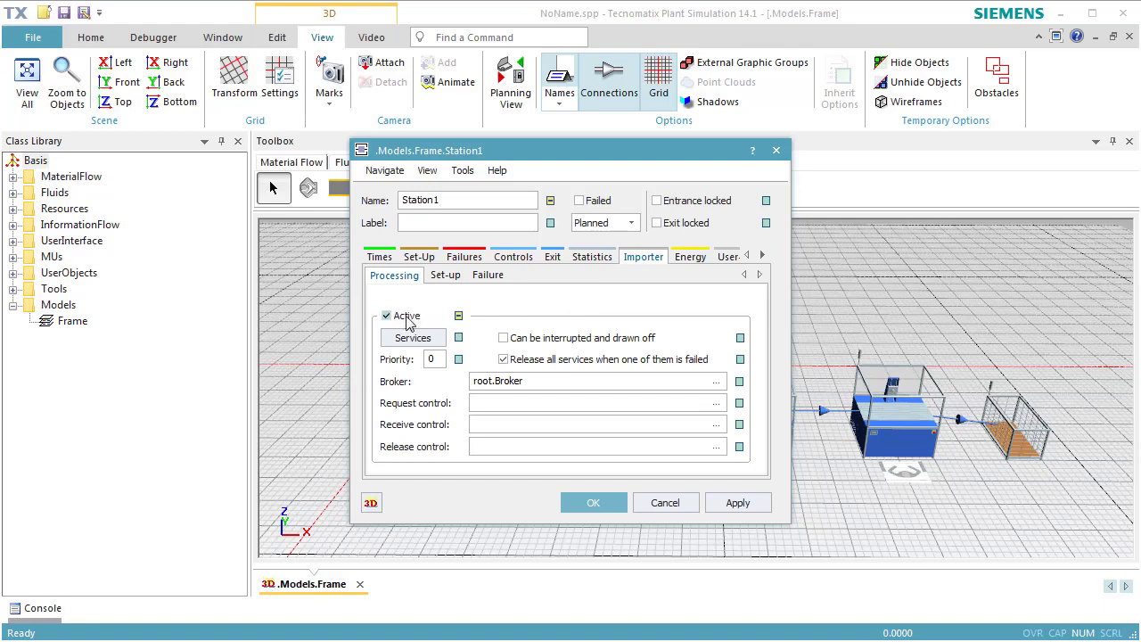
{"action": "left_click", "coordinate": [573, 502]}
{"action": "double_click", "coordinate": [753, 437]}
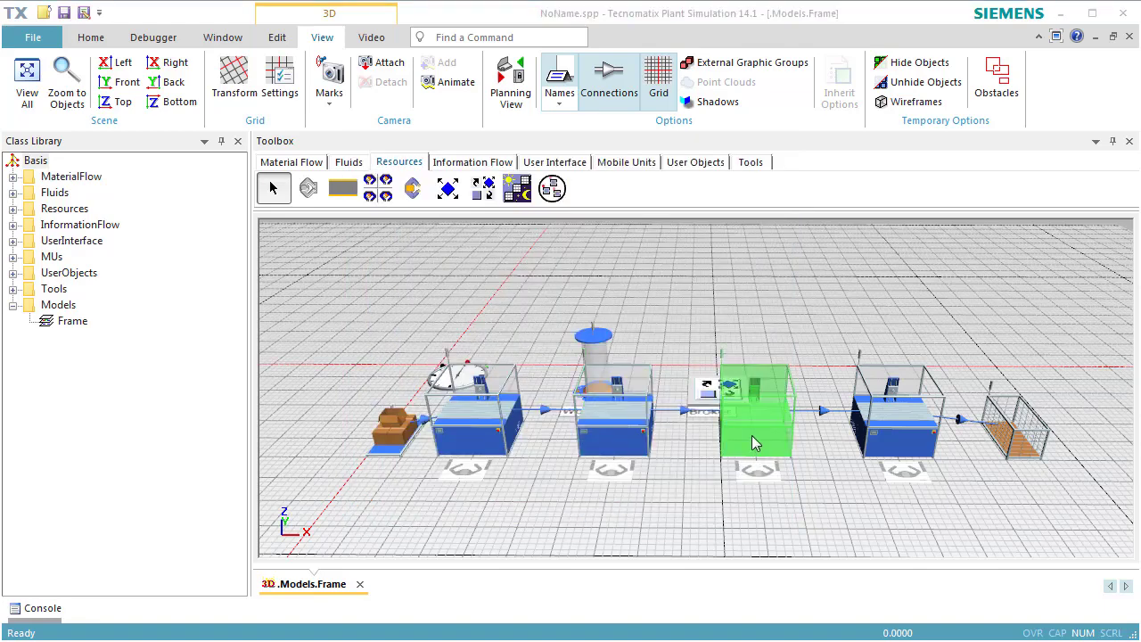
{"action": "left_click", "coordinate": [636, 261]}
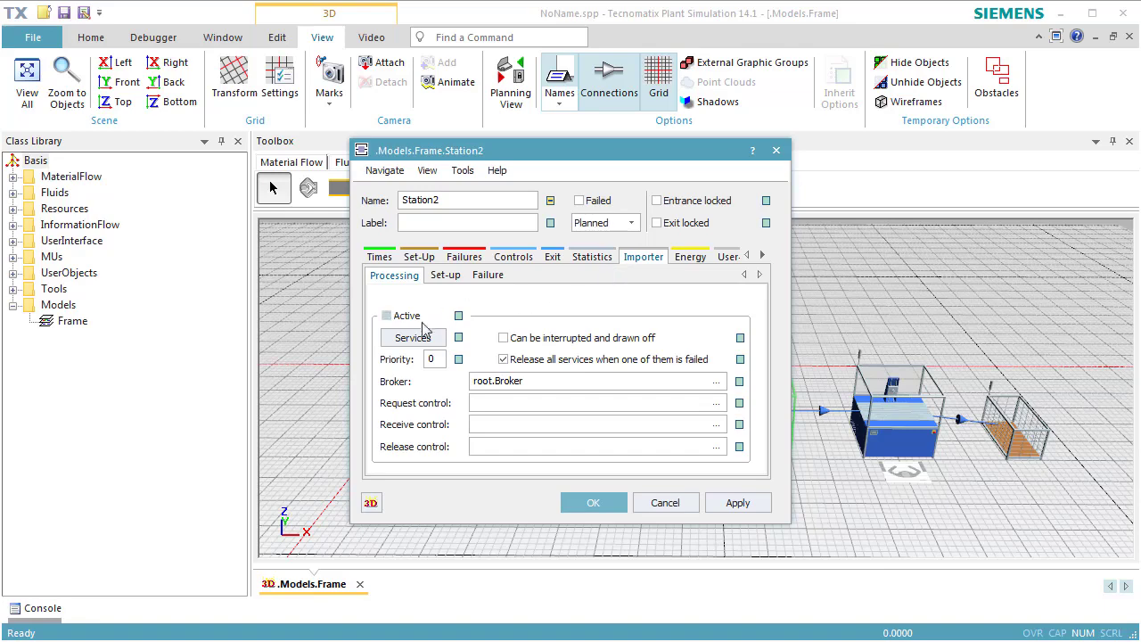
{"action": "left_click", "coordinate": [579, 502]}
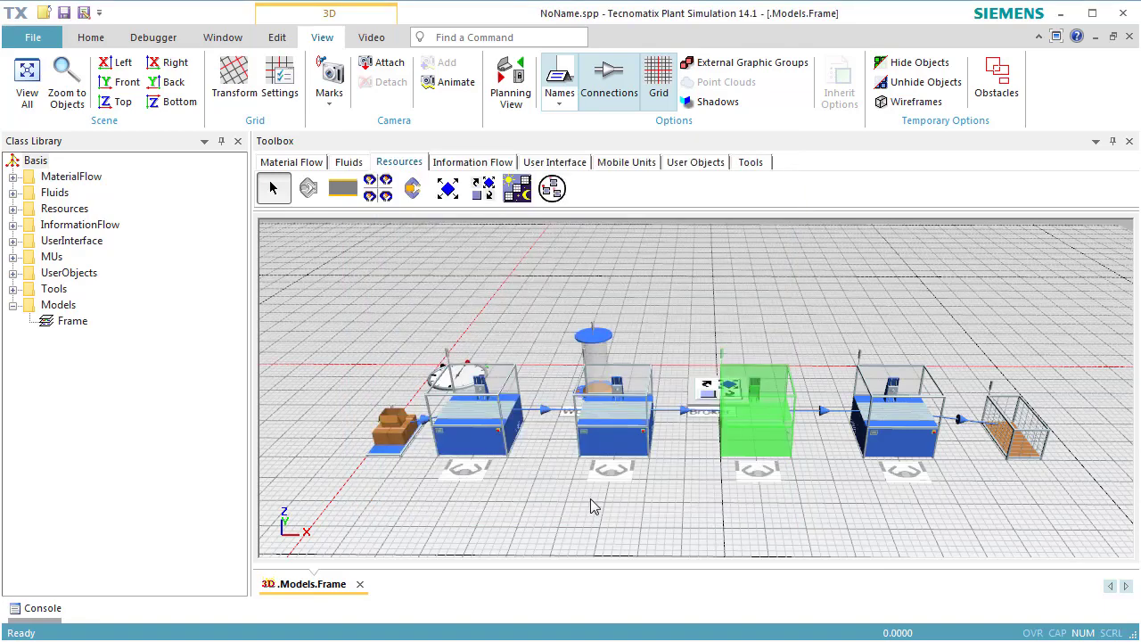
Step: Activate the processing importer of the fourth station
{"action": "left_click", "coordinate": [889, 439]}
{"action": "double_click", "coordinate": [890, 438]}
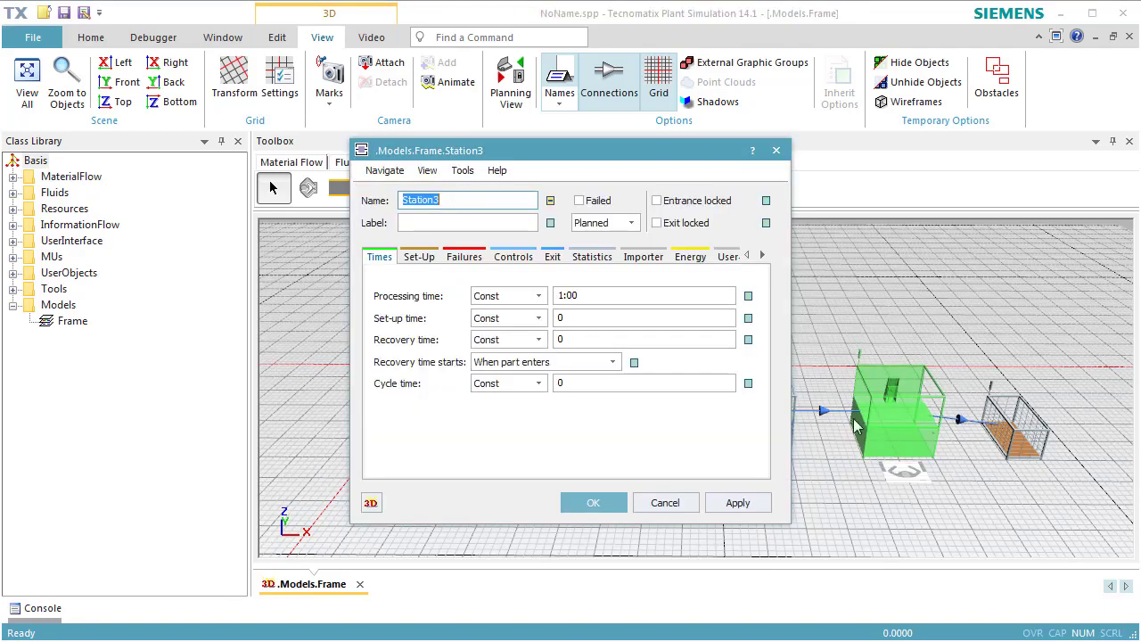
{"action": "left_click", "coordinate": [640, 259]}
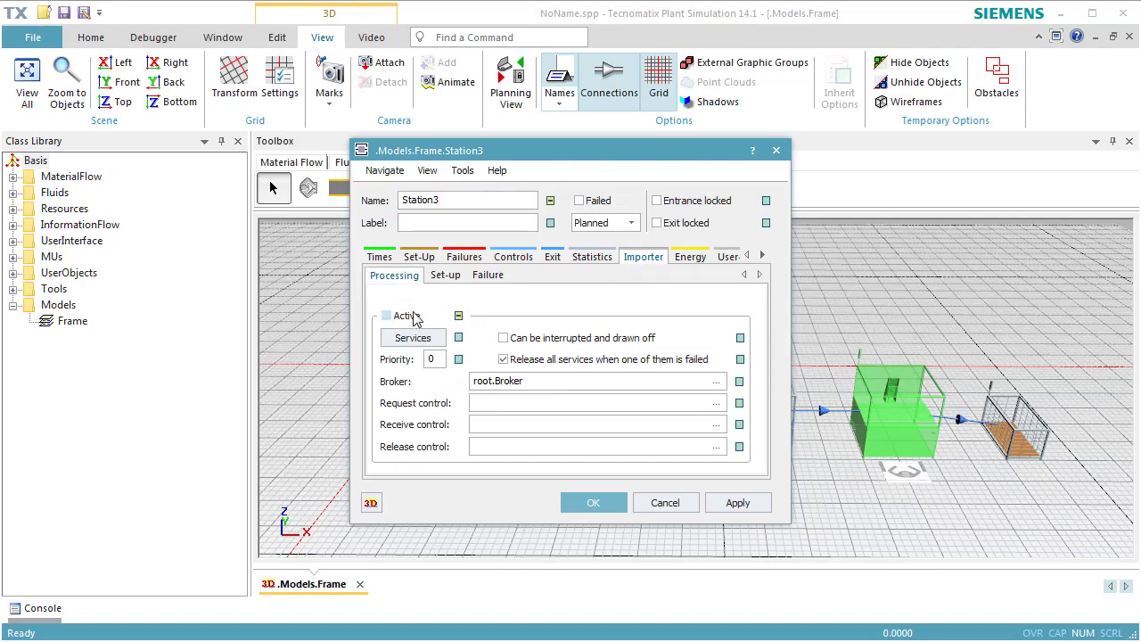
{"action": "left_click", "coordinate": [387, 315]}
{"action": "left_click", "coordinate": [592, 505]}
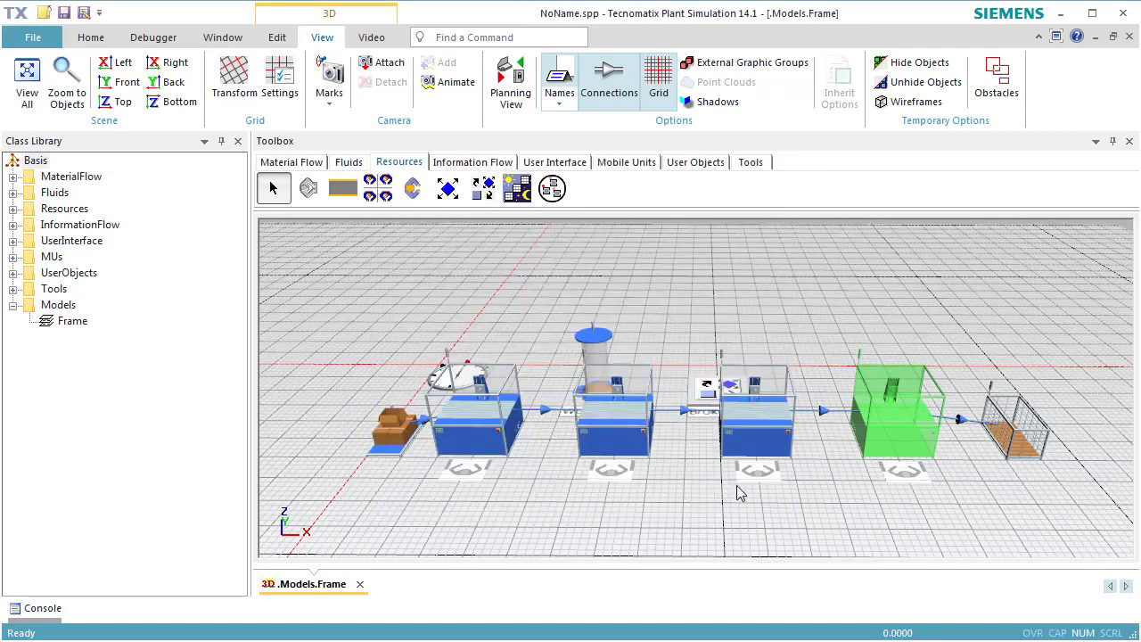
Step: Start the simulation from a reset state and switch it to real-time speed
{"action": "right_click", "coordinate": [701, 517]}
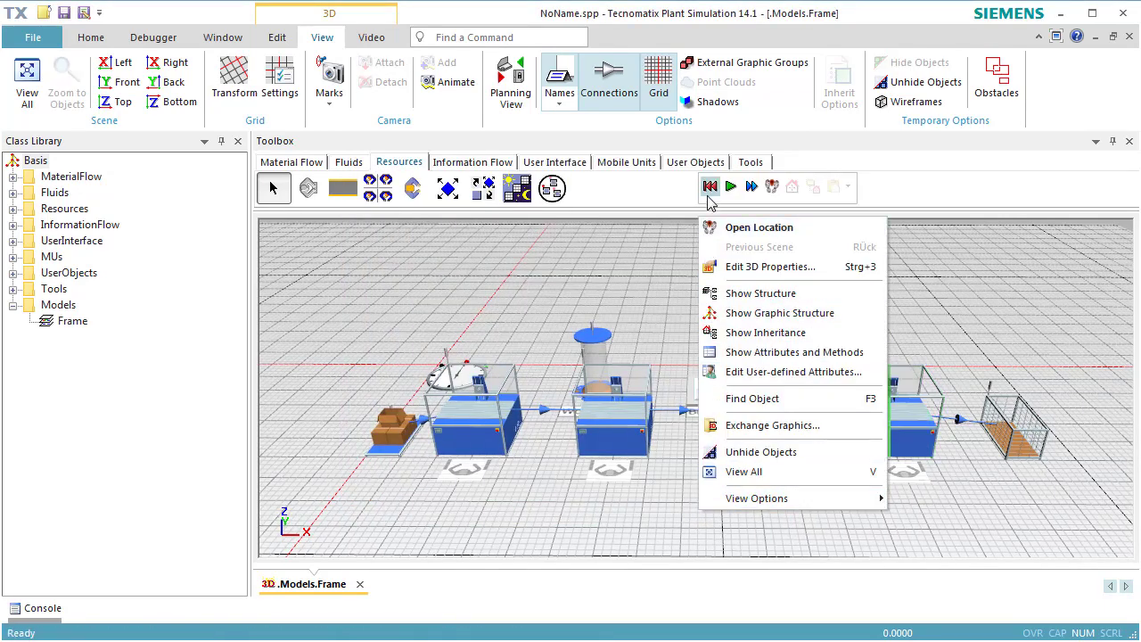
{"action": "left_click", "coordinate": [710, 189]}
{"action": "left_click", "coordinate": [730, 188]}
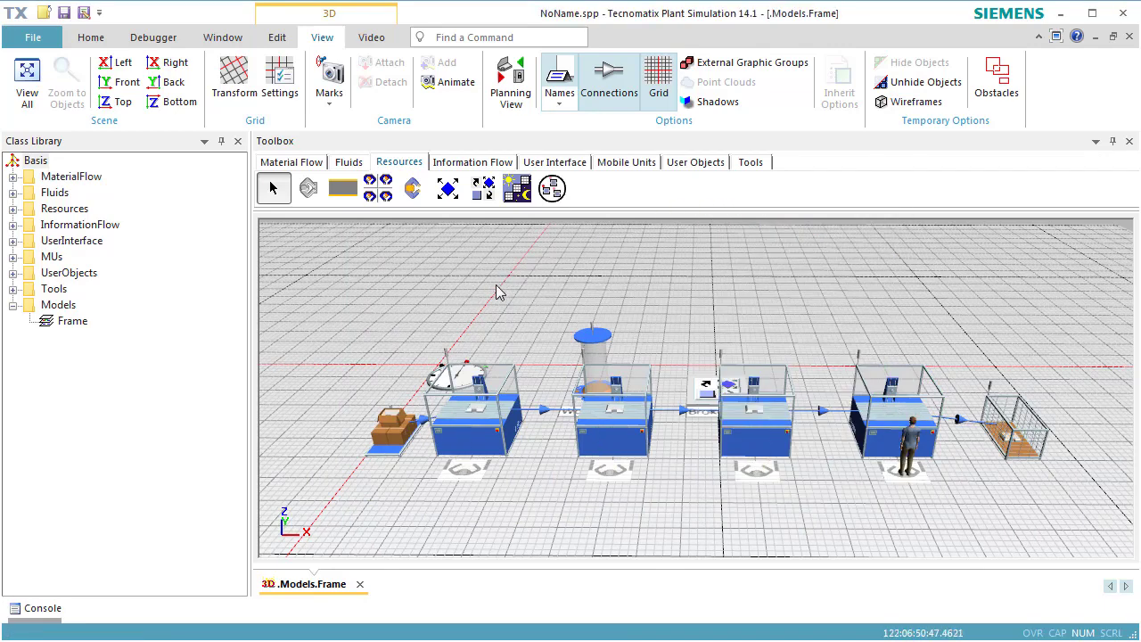
{"action": "left_click", "coordinate": [91, 39]}
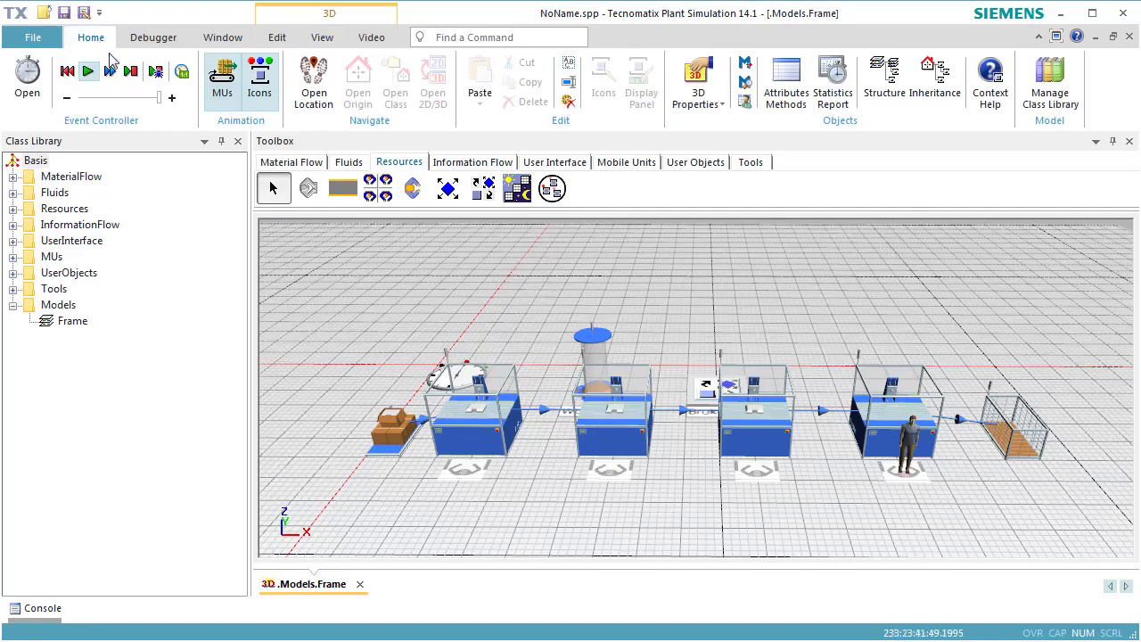
{"action": "left_click", "coordinate": [181, 82]}
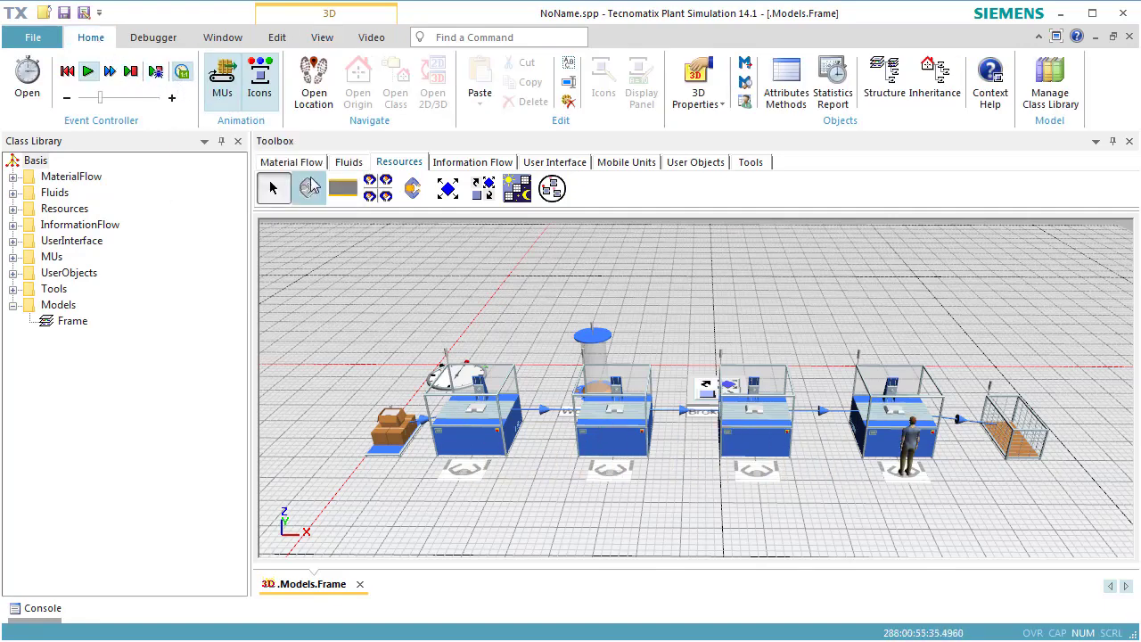
Step: Reset the simulation, turn off inheritance for the WorkerPool's creation table and set its worker amount to 2
{"action": "right_click", "coordinate": [448, 298]}
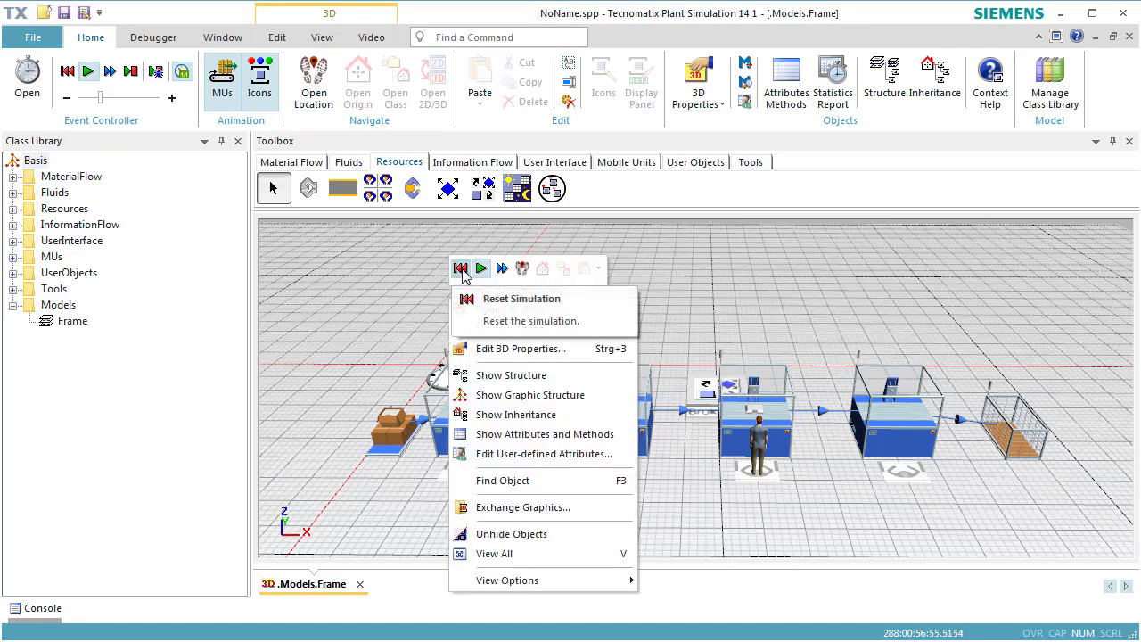
{"action": "left_click", "coordinate": [461, 269]}
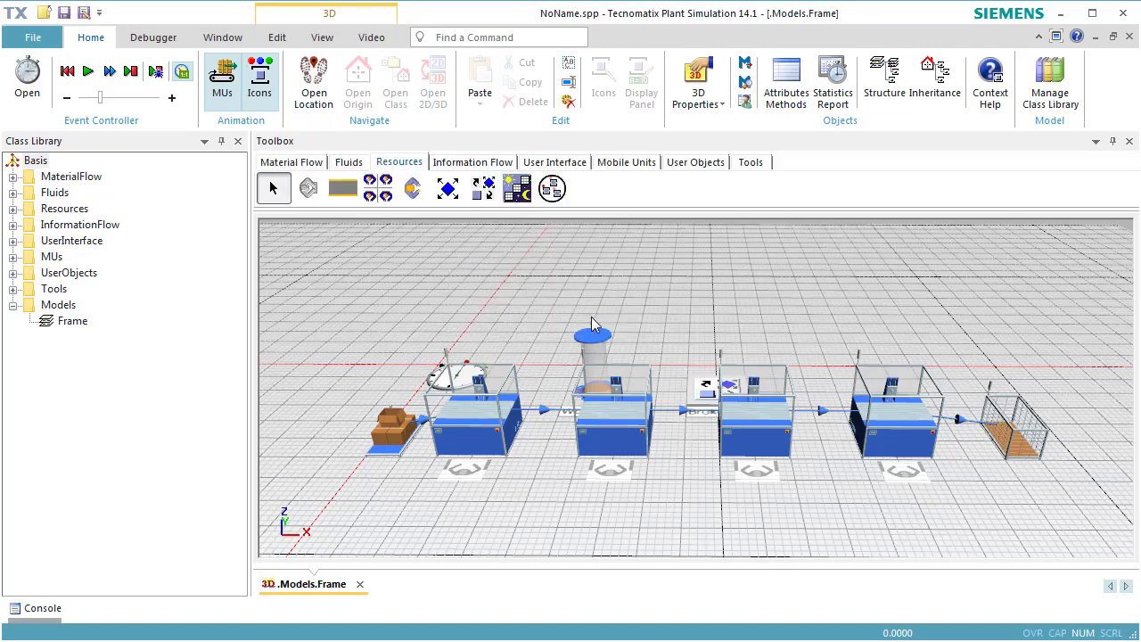
{"action": "double_click", "coordinate": [596, 335]}
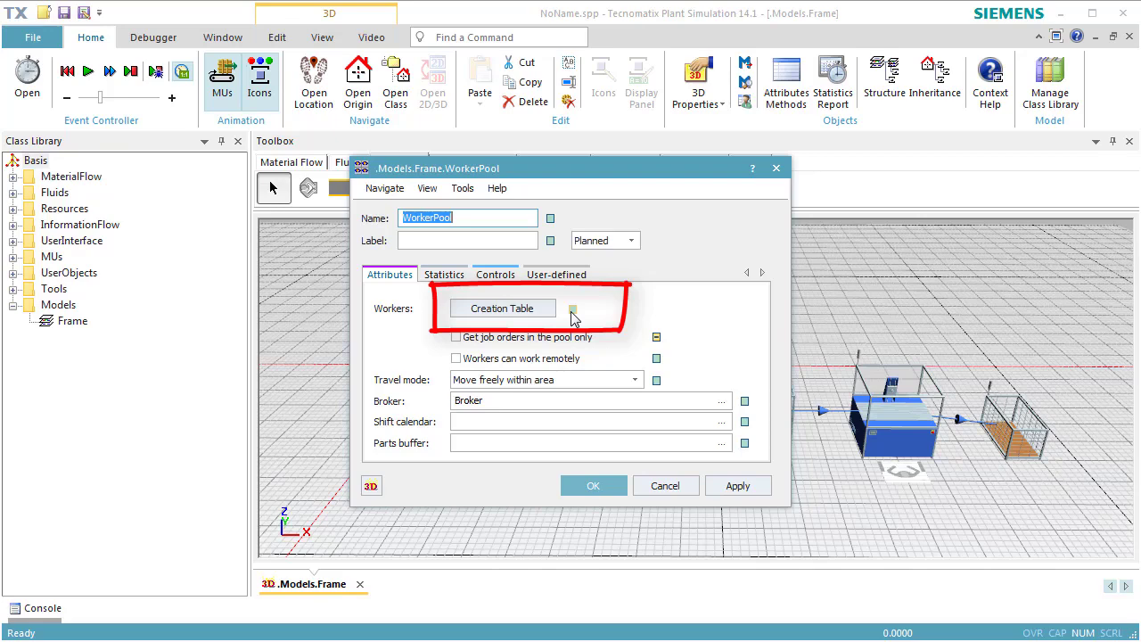
{"action": "left_click", "coordinate": [573, 312]}
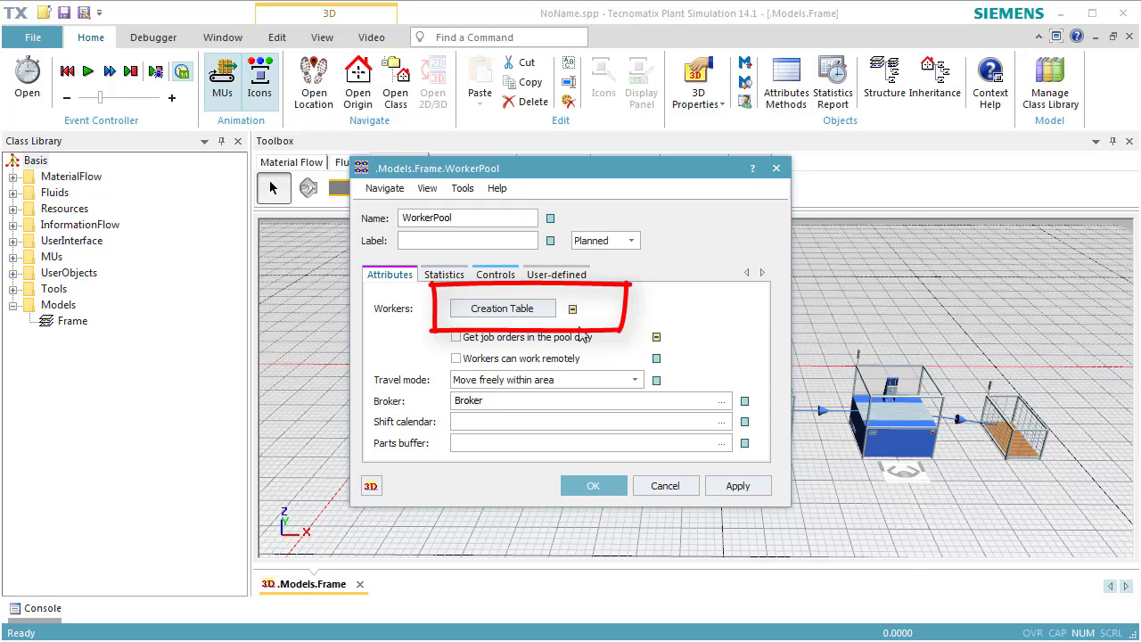
{"action": "left_click", "coordinate": [539, 310]}
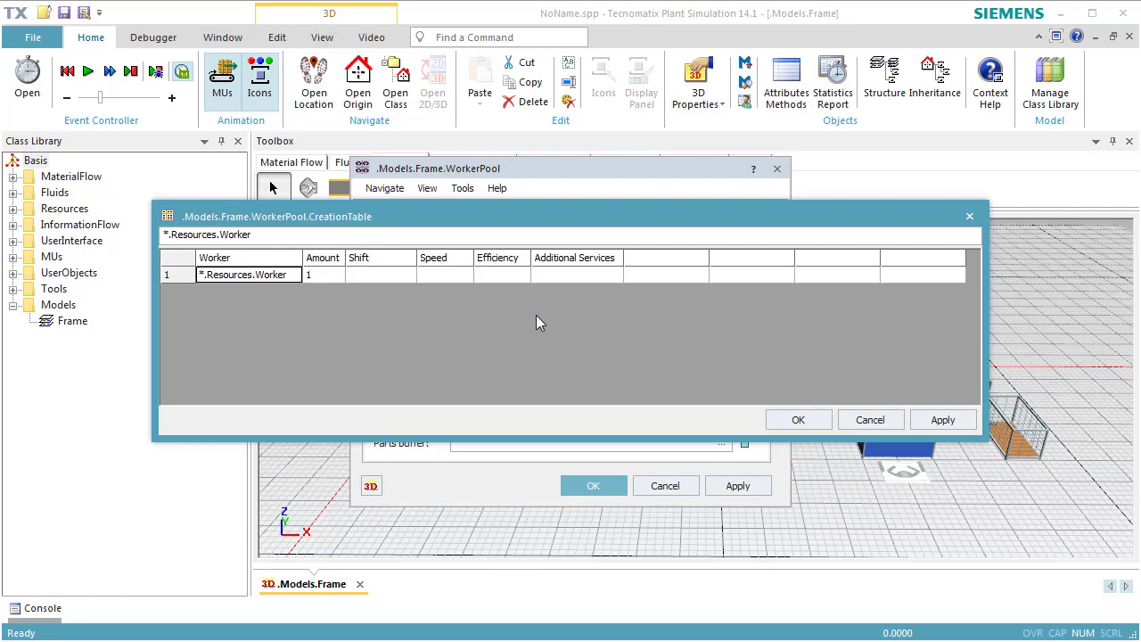
{"action": "left_click", "coordinate": [332, 275]}
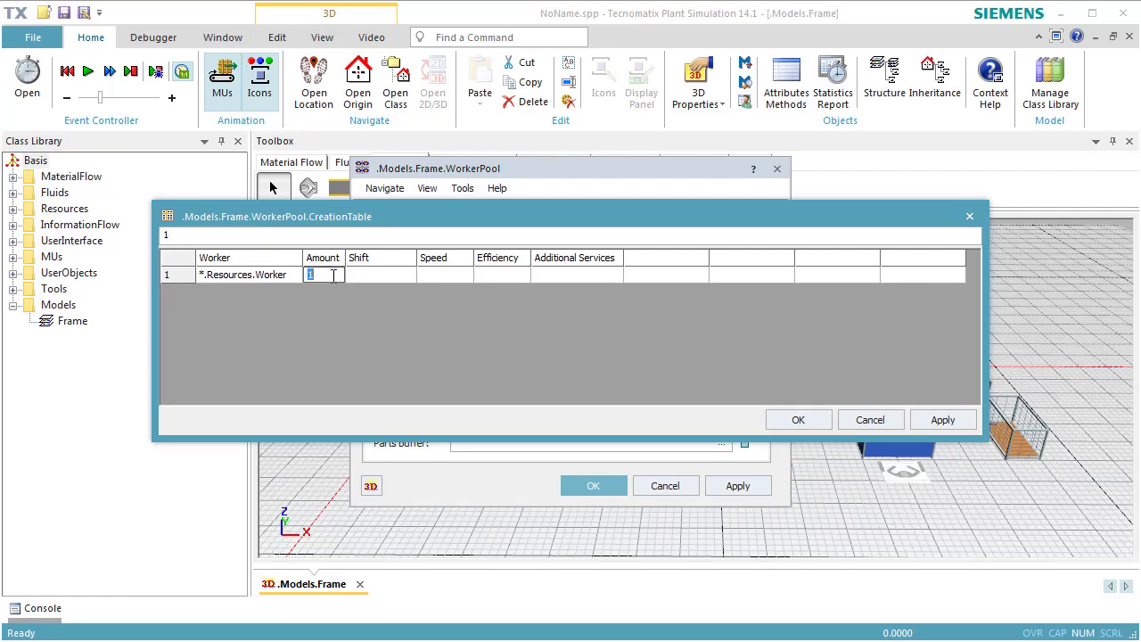
{"action": "type", "text": "2"}
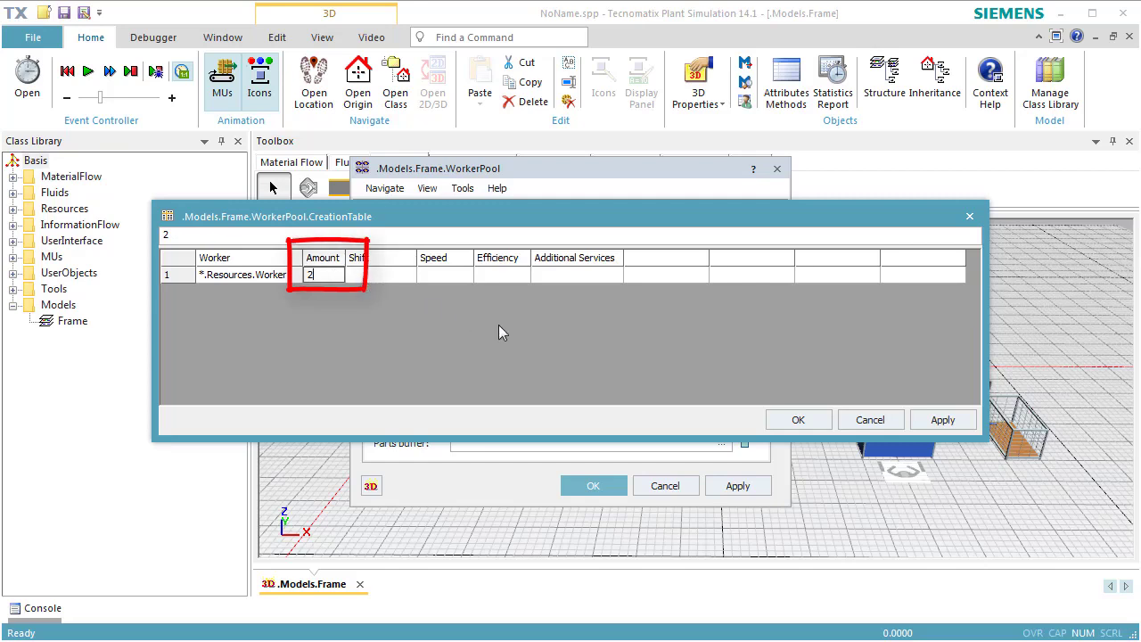
{"action": "left_click", "coordinate": [781, 419]}
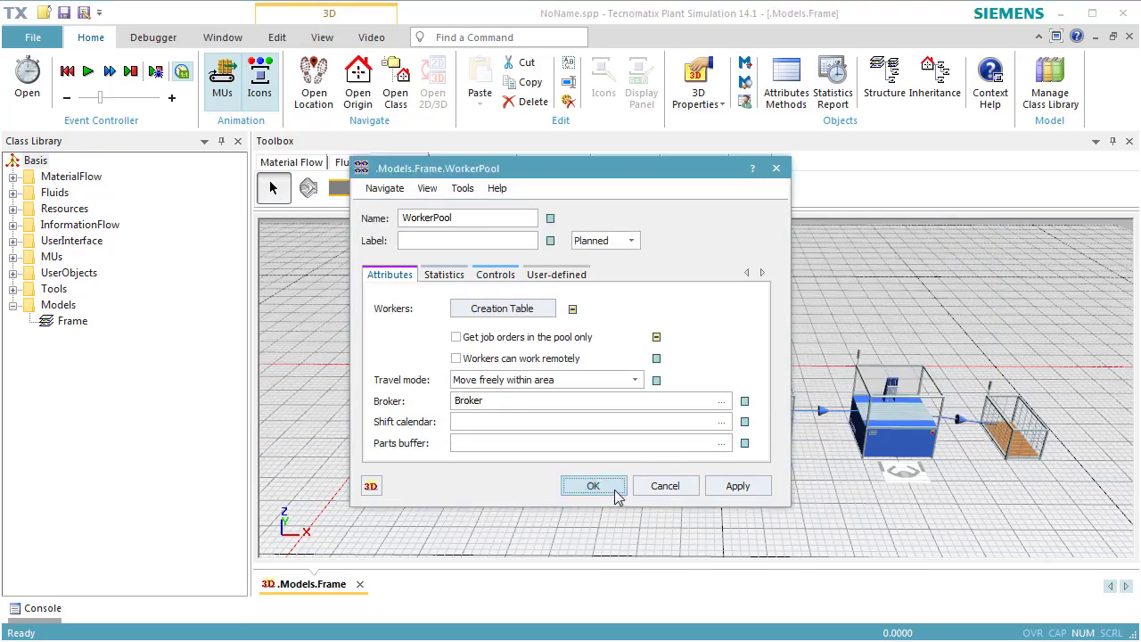
{"action": "left_click", "coordinate": [593, 486]}
Step: Run the simulation from a reset state to watch the workers at the stations, and reset it again
{"action": "right_click", "coordinate": [671, 370]}
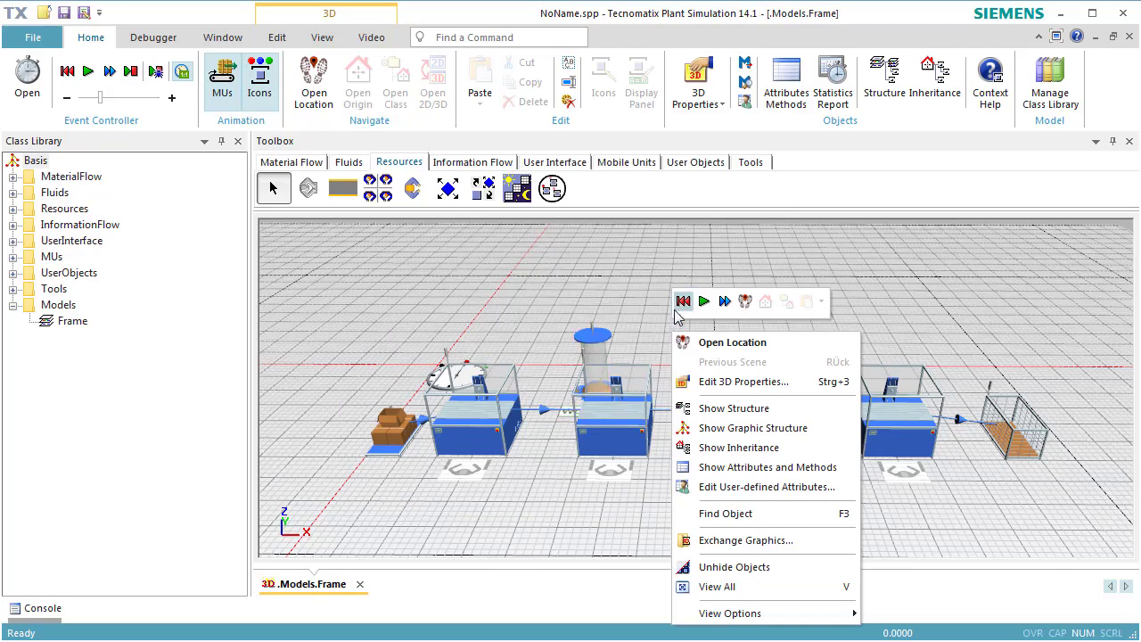
{"action": "left_click", "coordinate": [683, 302]}
{"action": "left_click", "coordinate": [704, 302]}
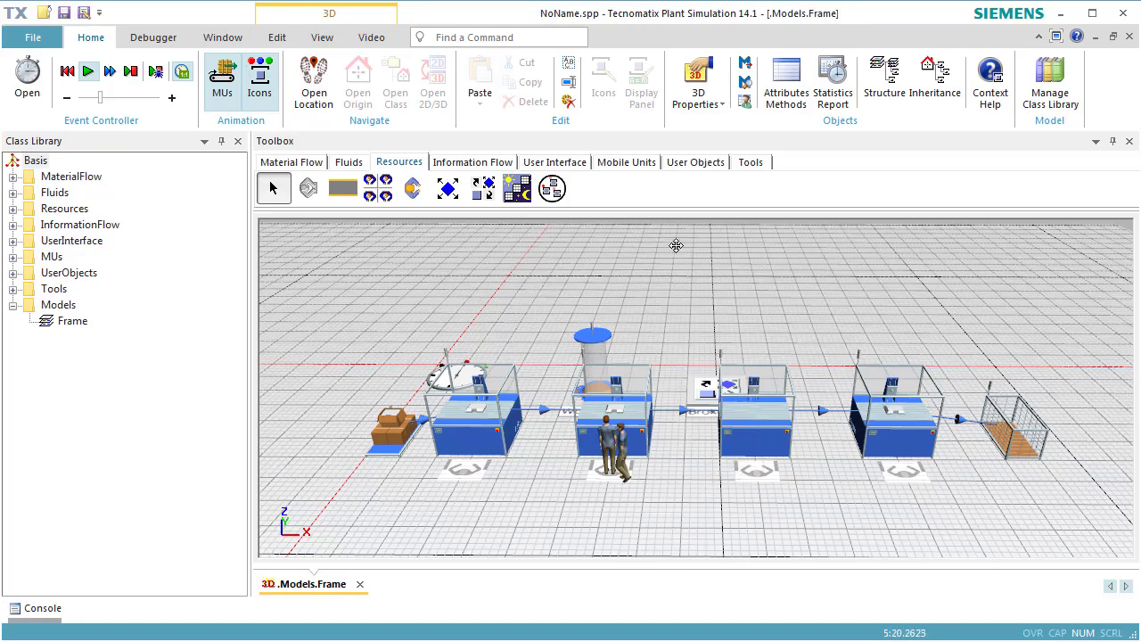
{"action": "right_click", "coordinate": [676, 245]}
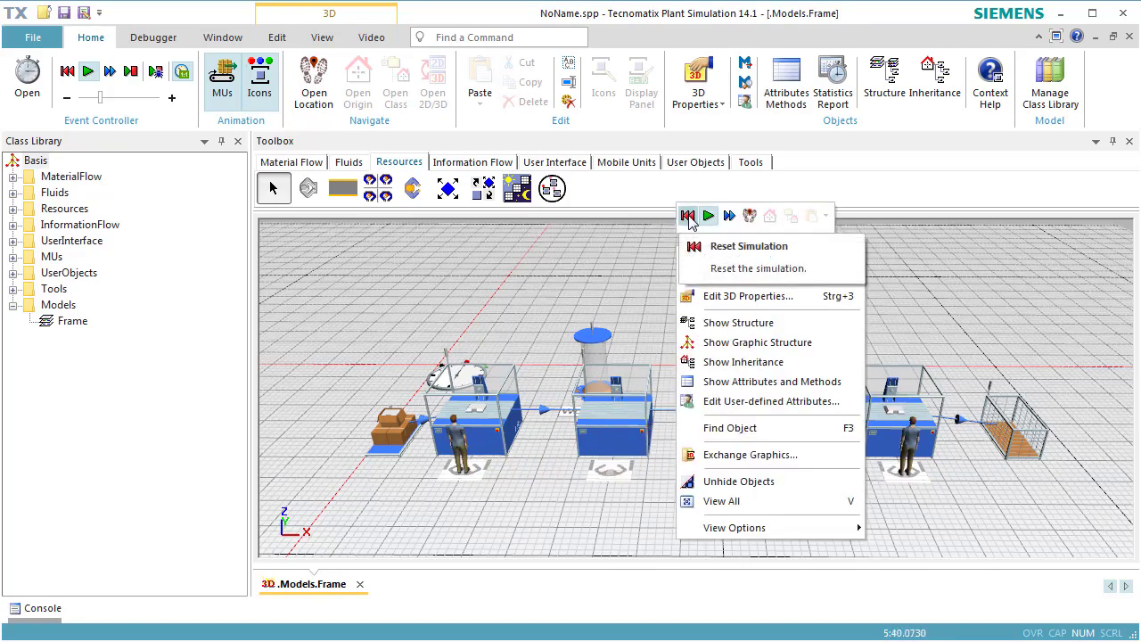
{"action": "left_click", "coordinate": [688, 216]}
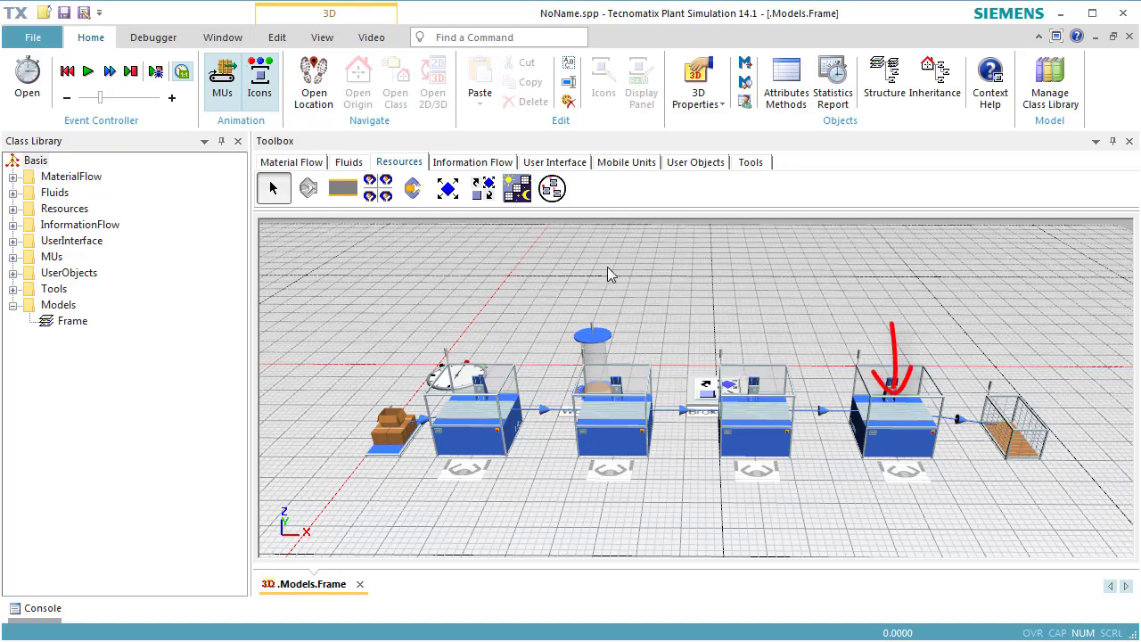
Step: Turn off inheritance for the first station's processing importer services and rename its required service to job1
{"action": "double_click", "coordinate": [473, 429]}
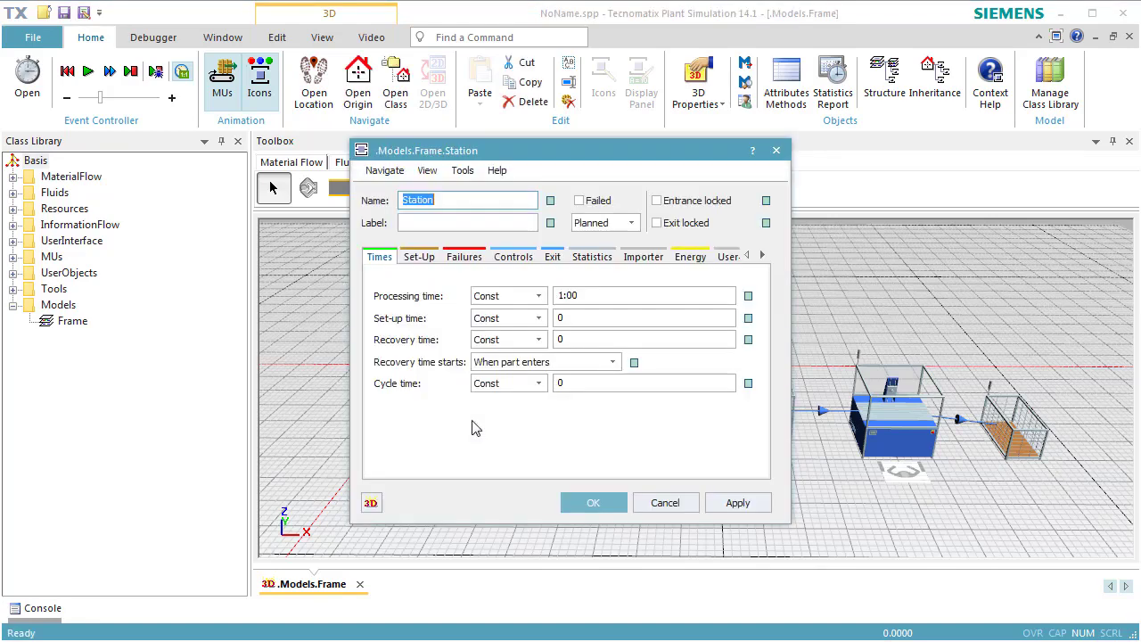
{"action": "left_click", "coordinate": [629, 260]}
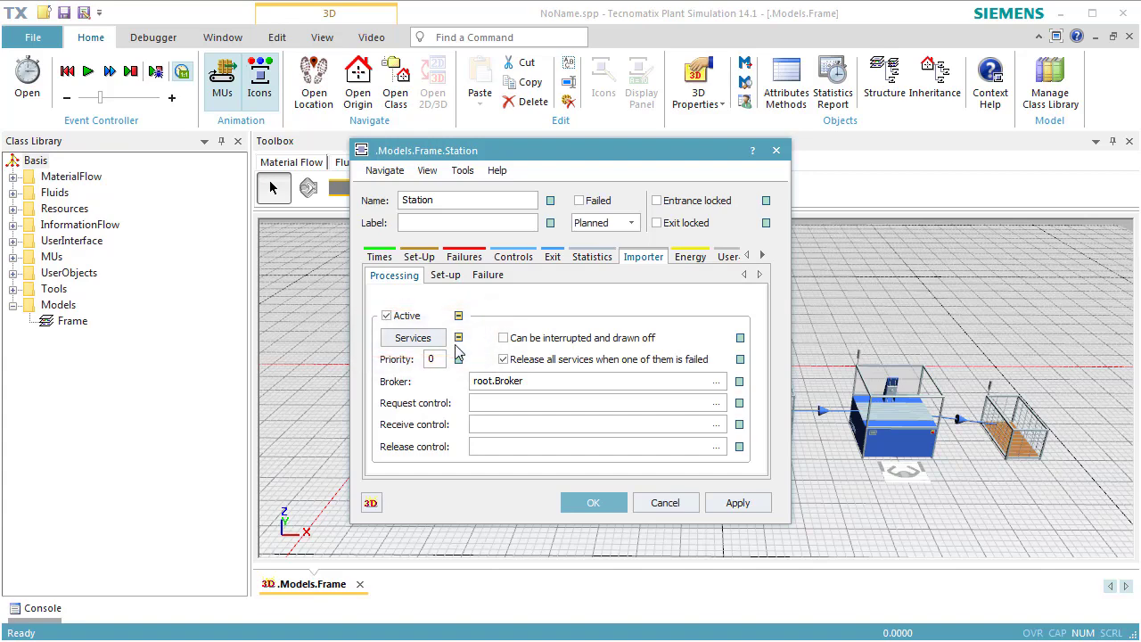
{"action": "left_click", "coordinate": [425, 344]}
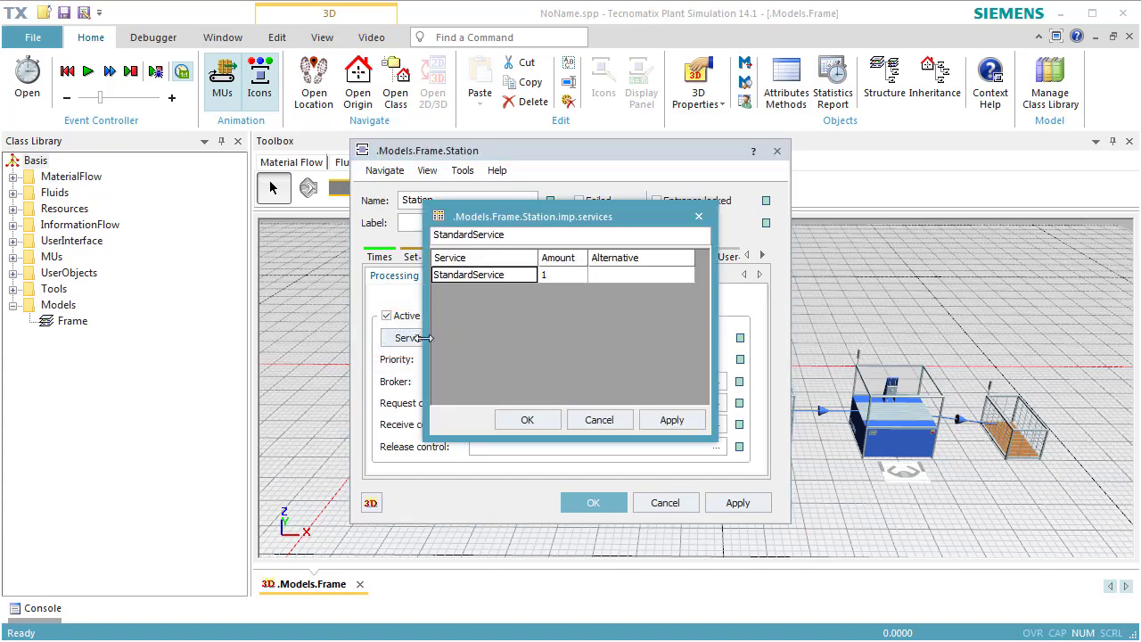
{"action": "double_click", "coordinate": [524, 274]}
{"action": "left_click_drag", "start_coordinate": [522, 275], "coordinate": [420, 276]}
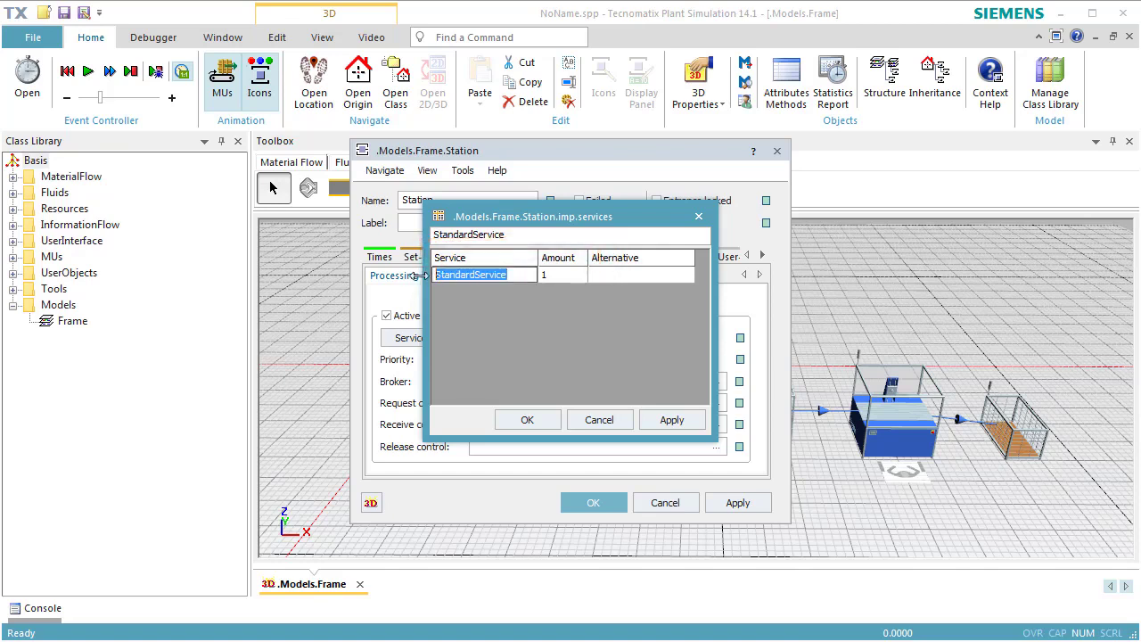
{"action": "type", "text": "job1"}
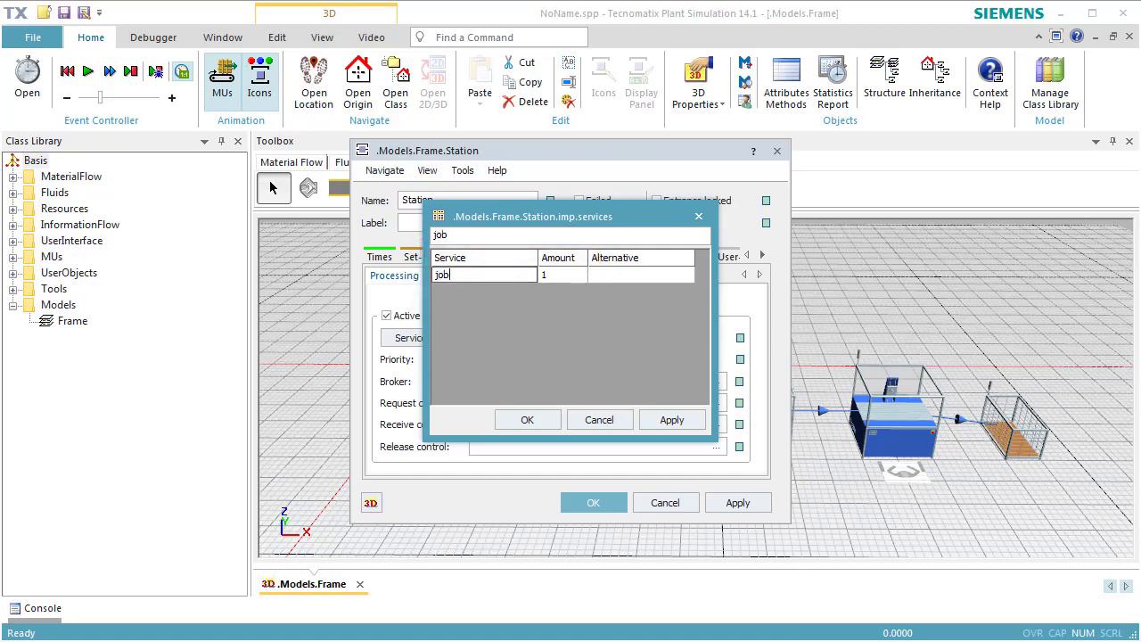
{"action": "left_click", "coordinate": [524, 420]}
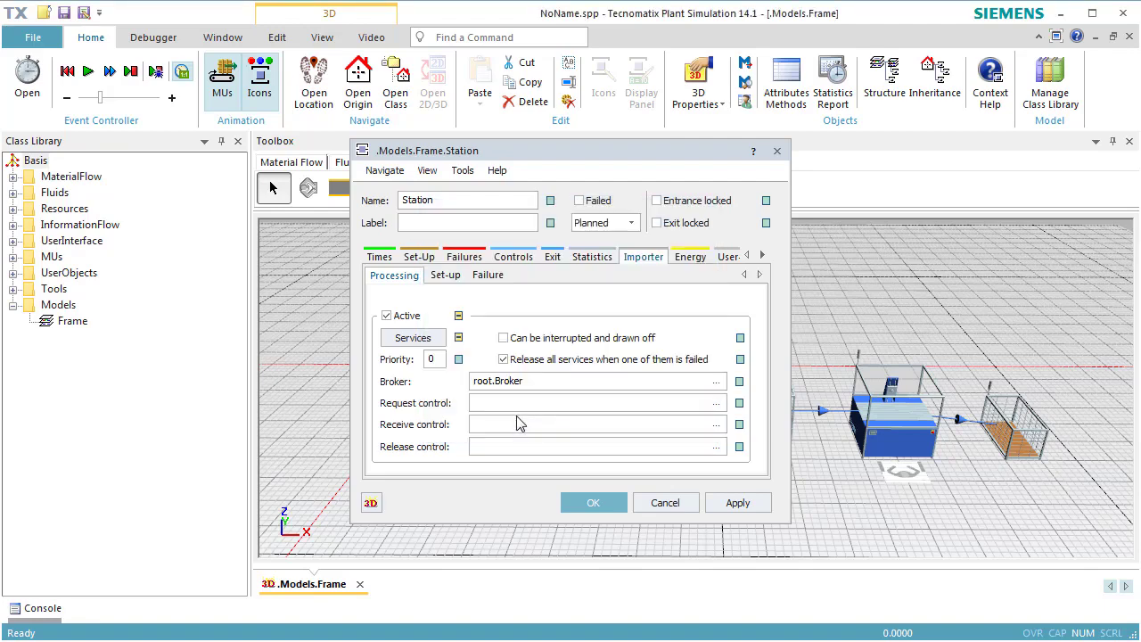
{"action": "left_click", "coordinate": [592, 502]}
Step: Turn off inheritance for the second station's processing importer services and set its required service to job1
{"action": "double_click", "coordinate": [612, 419]}
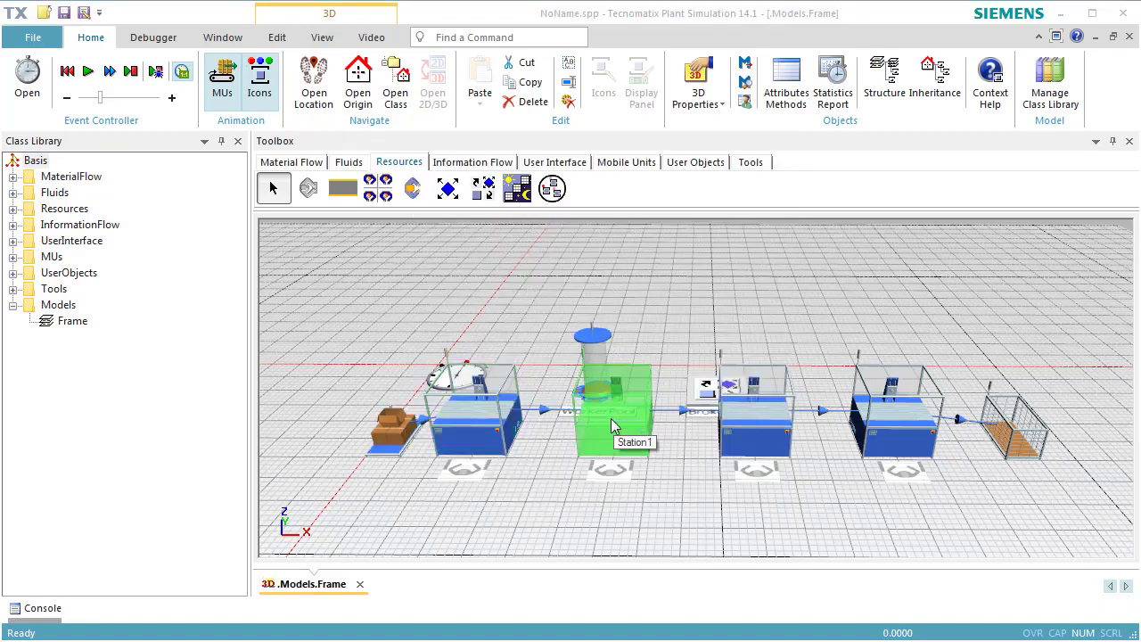
{"action": "left_click", "coordinate": [642, 256]}
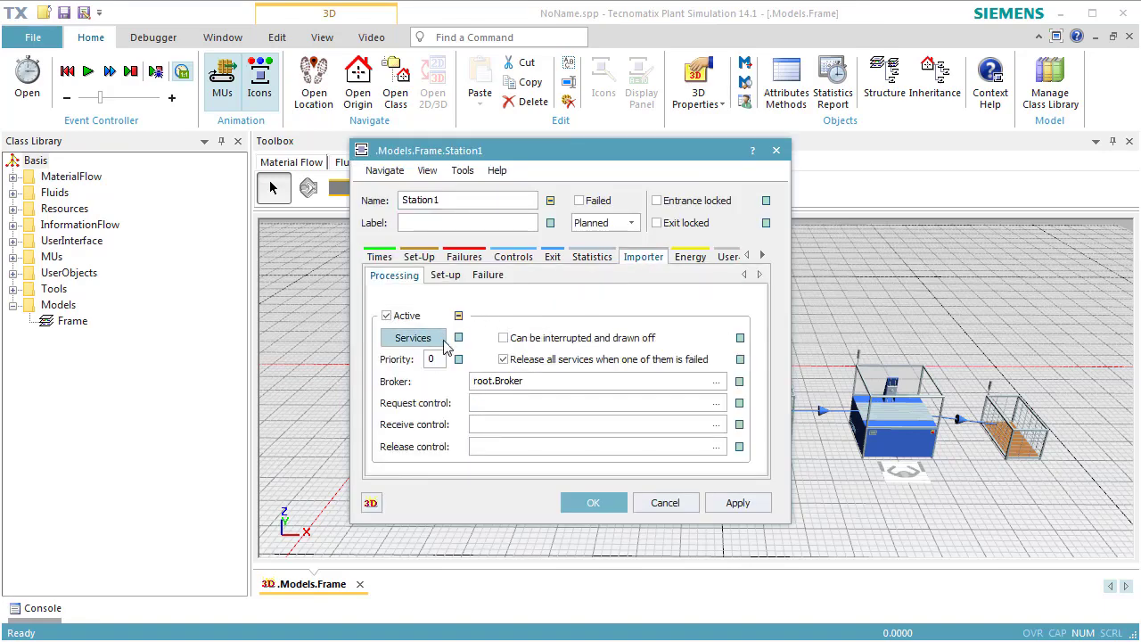
{"action": "left_click", "coordinate": [433, 341]}
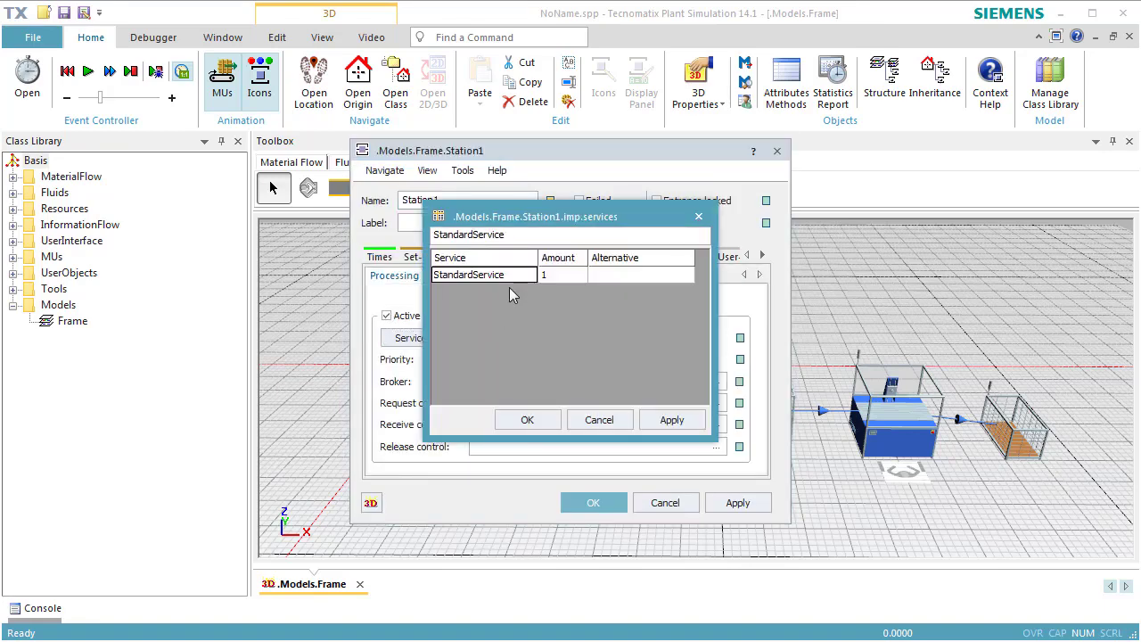
{"action": "double_click", "coordinate": [513, 277]}
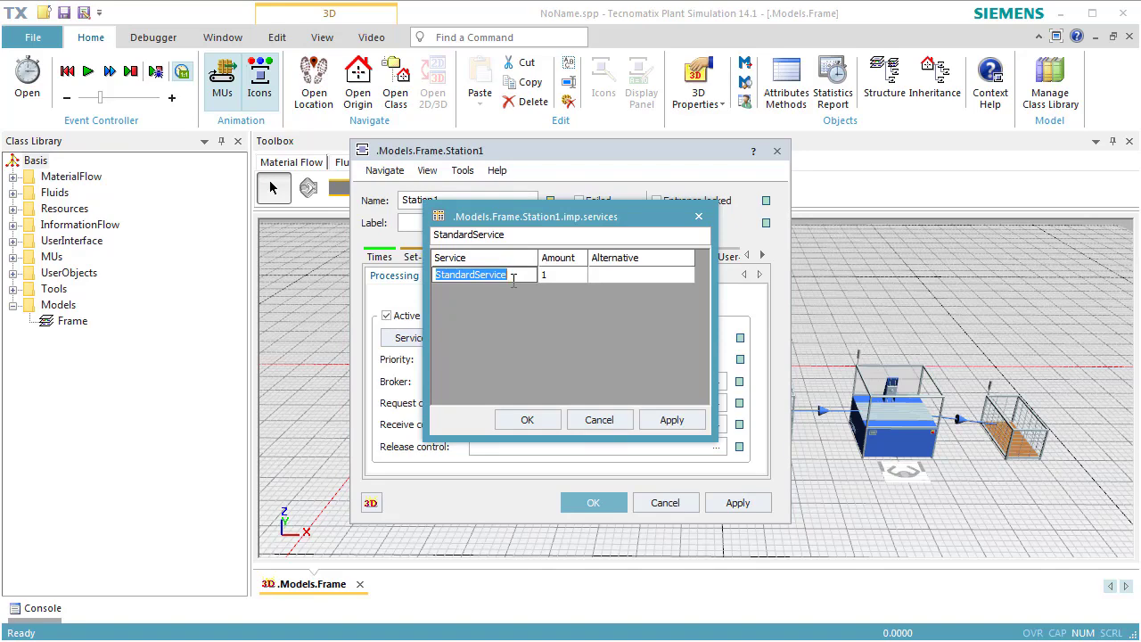
{"action": "type", "text": "job1"}
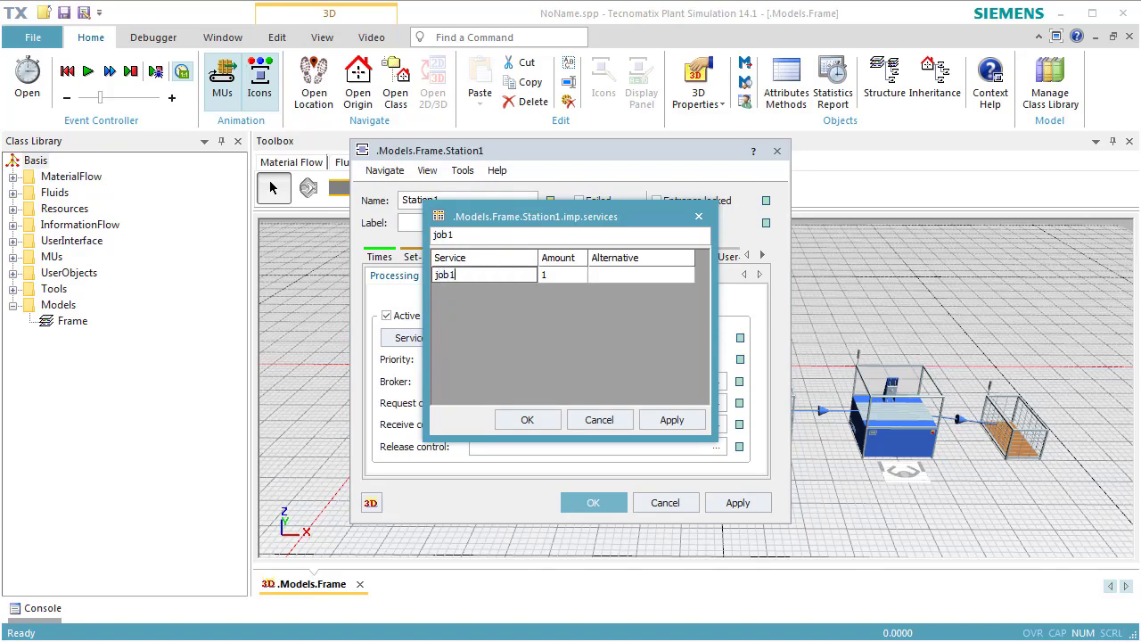
{"action": "left_click", "coordinate": [541, 420]}
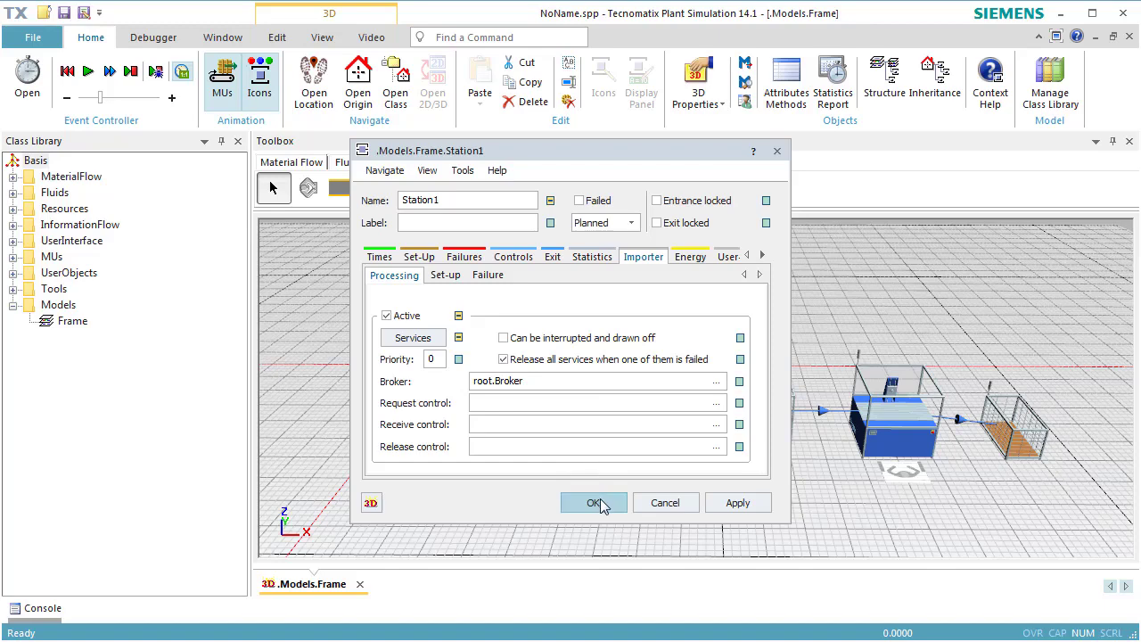
{"action": "left_click", "coordinate": [593, 503]}
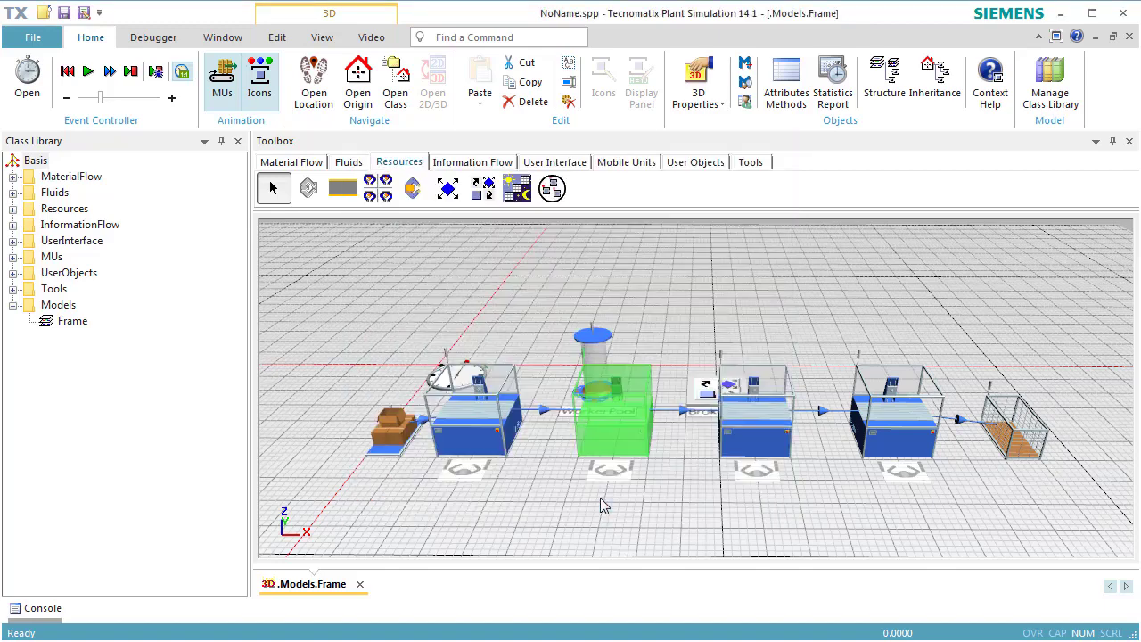
Step: Turn off inheritance for the third station's processing importer services and set its required service to job2
{"action": "double_click", "coordinate": [742, 432]}
{"action": "left_click", "coordinate": [643, 257]}
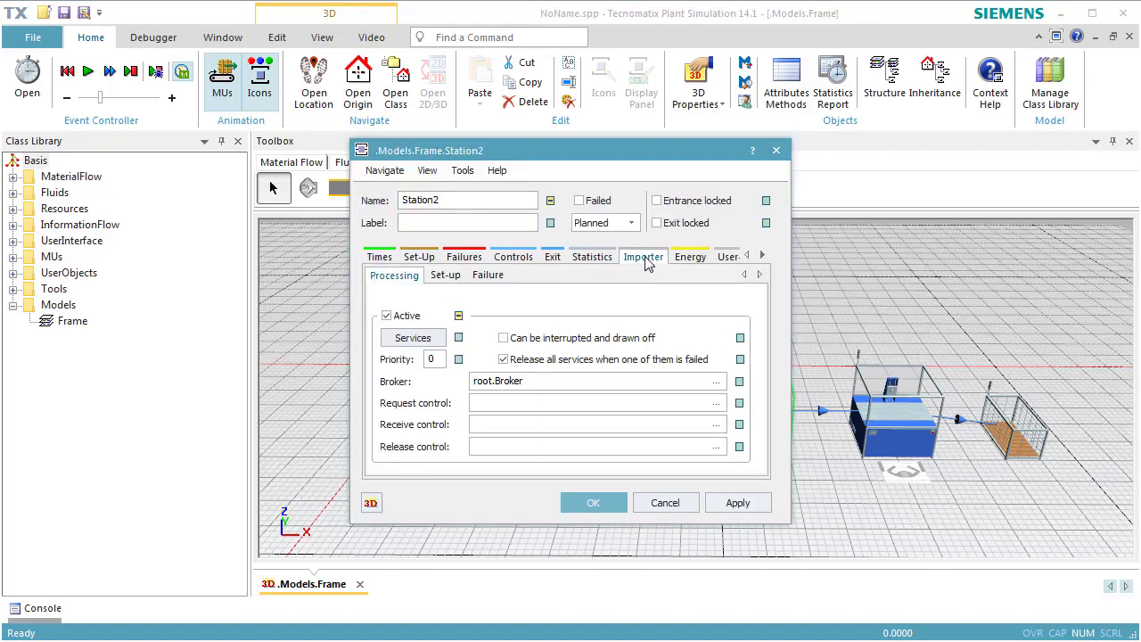
{"action": "left_click", "coordinate": [434, 345]}
{"action": "double_click", "coordinate": [521, 274]}
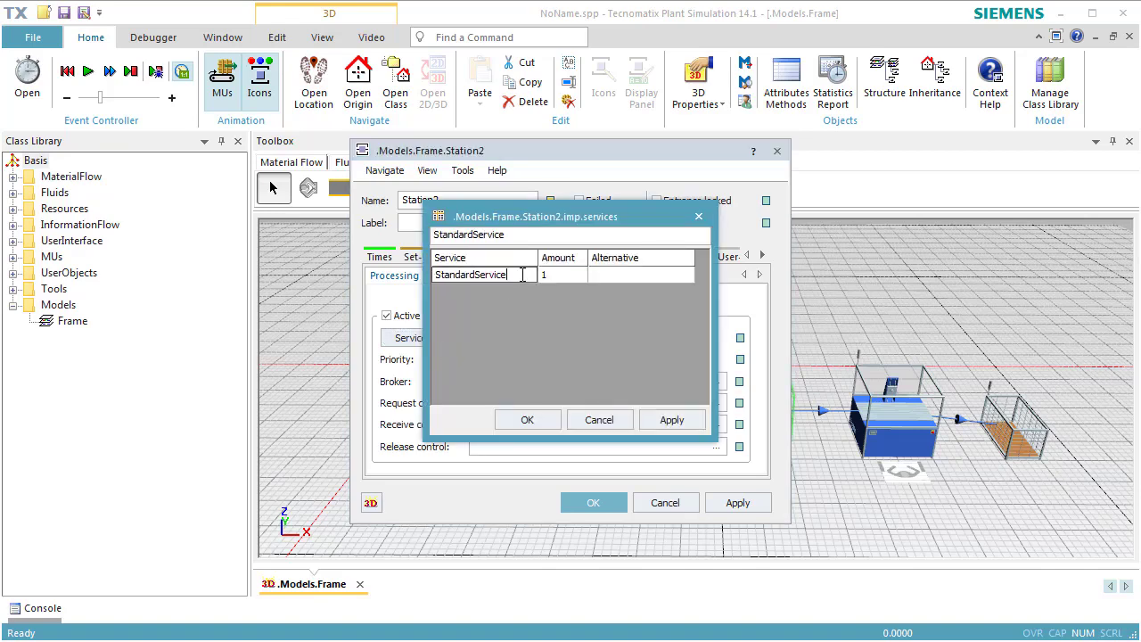
{"action": "type", "text": "job2"}
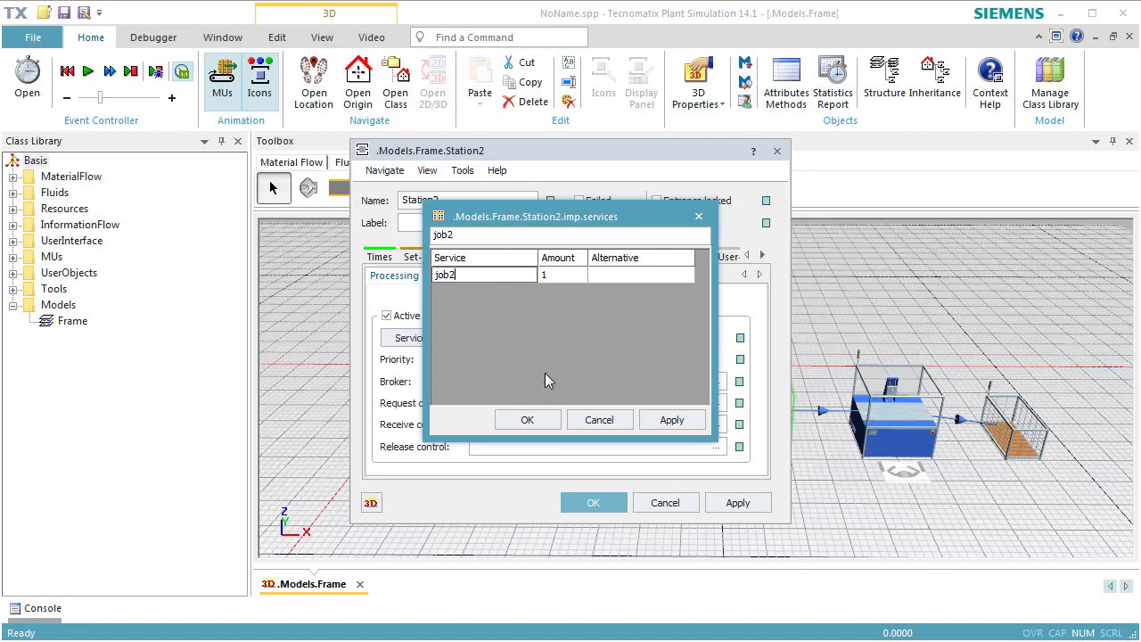
{"action": "left_click", "coordinate": [542, 419]}
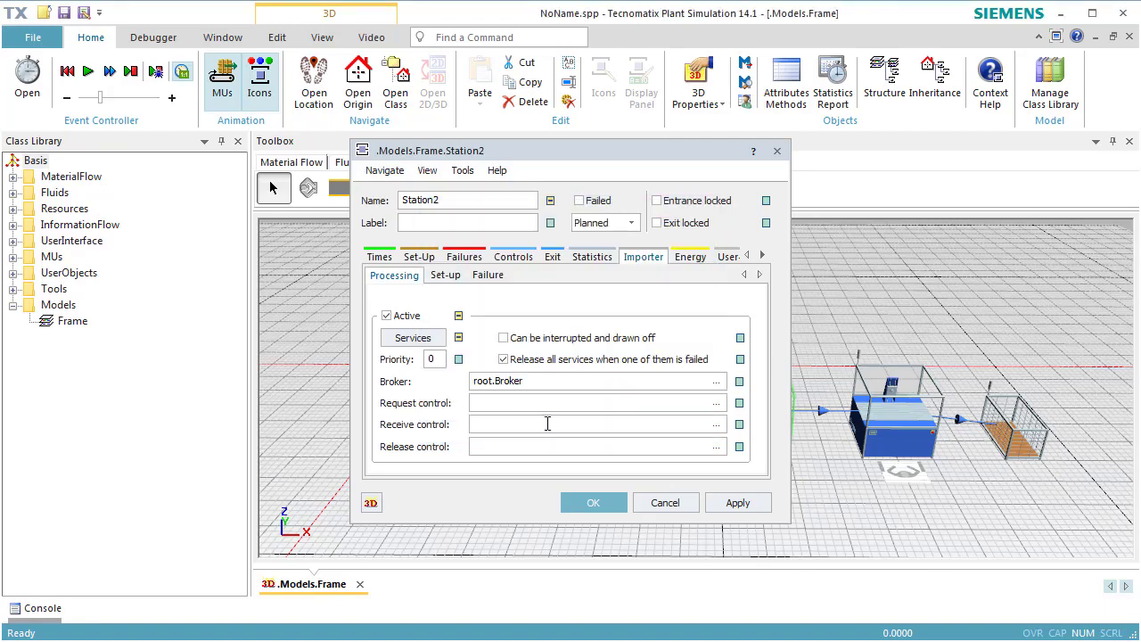
{"action": "left_click", "coordinate": [585, 503]}
Step: Turn off inheritance for the fourth station's processing importer services and set its required service to job2
{"action": "double_click", "coordinate": [897, 430]}
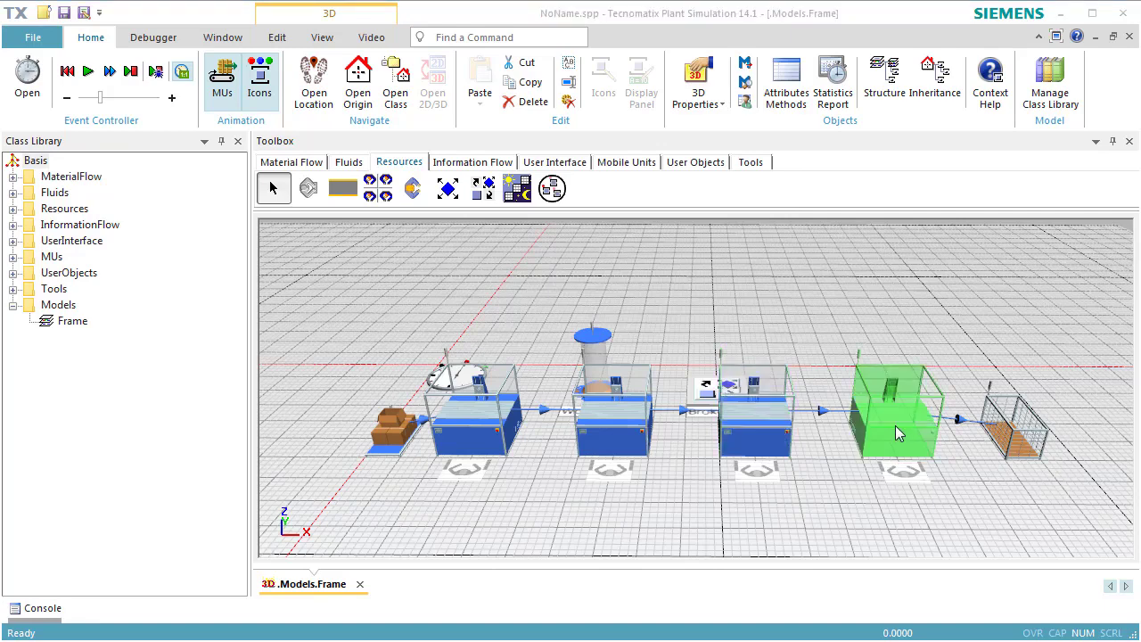
{"action": "left_click", "coordinate": [652, 256]}
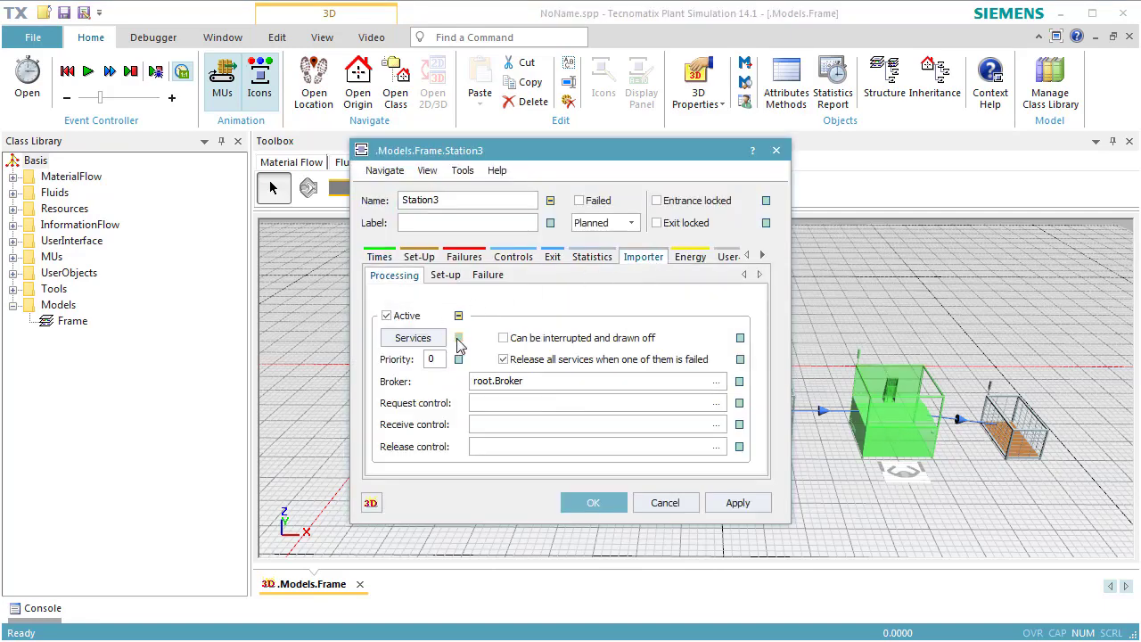
{"action": "left_click", "coordinate": [414, 339]}
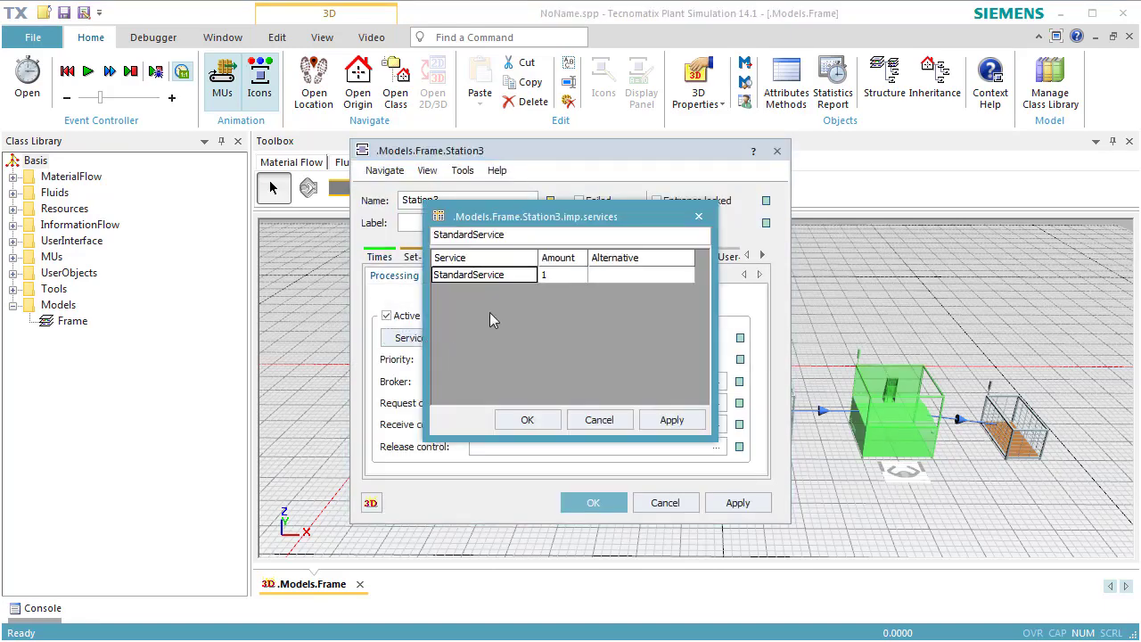
{"action": "left_click", "coordinate": [530, 276]}
{"action": "type", "text": "job2"}
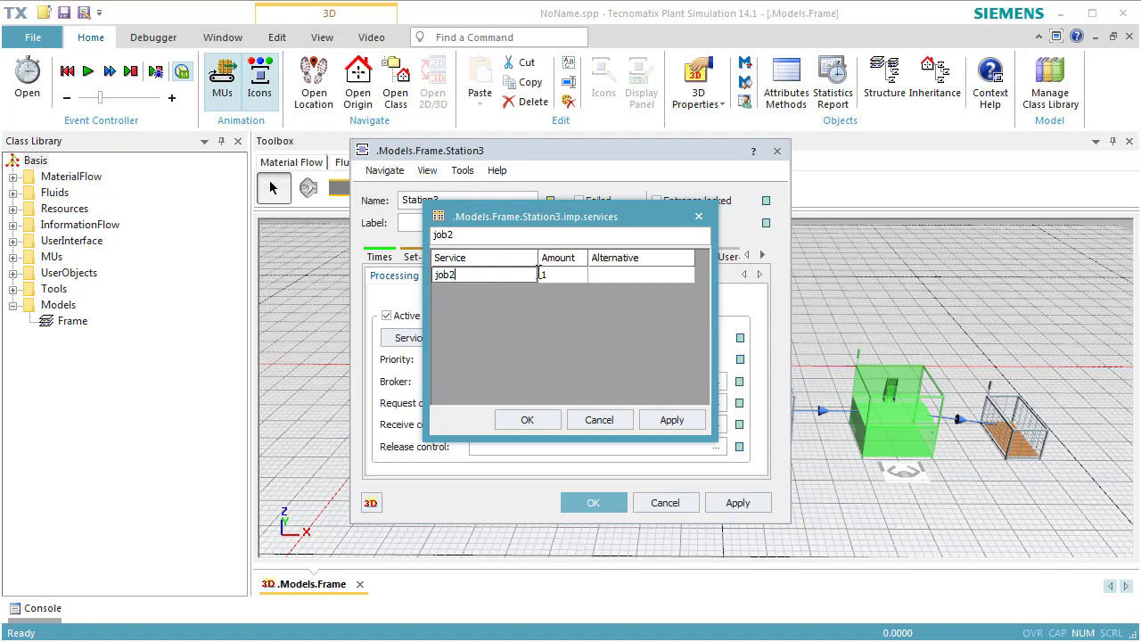
{"action": "left_click", "coordinate": [540, 421]}
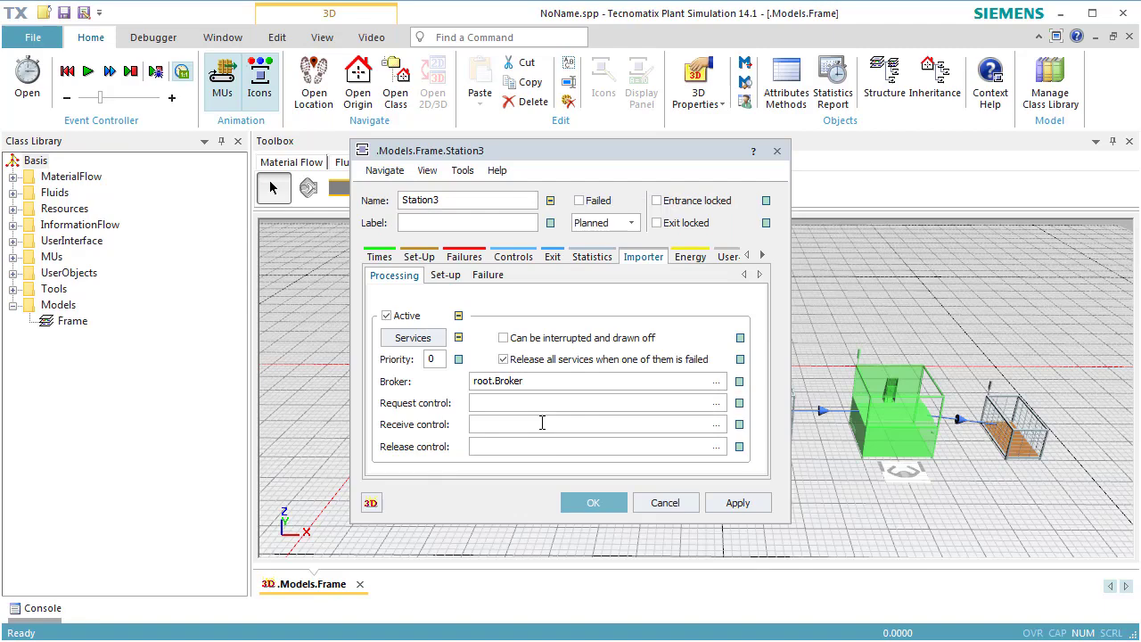
{"action": "left_click", "coordinate": [593, 502]}
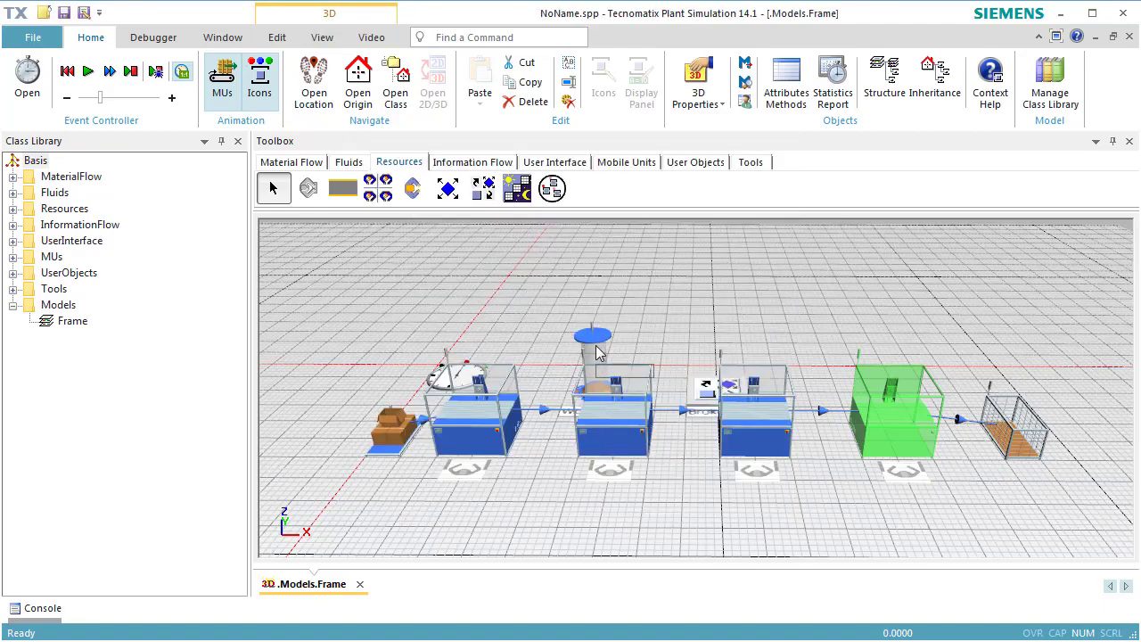
Step: In the WorkerPool's creation table, set the first worker row to amount 1 with job1 as its additional service
{"action": "double_click", "coordinate": [600, 366]}
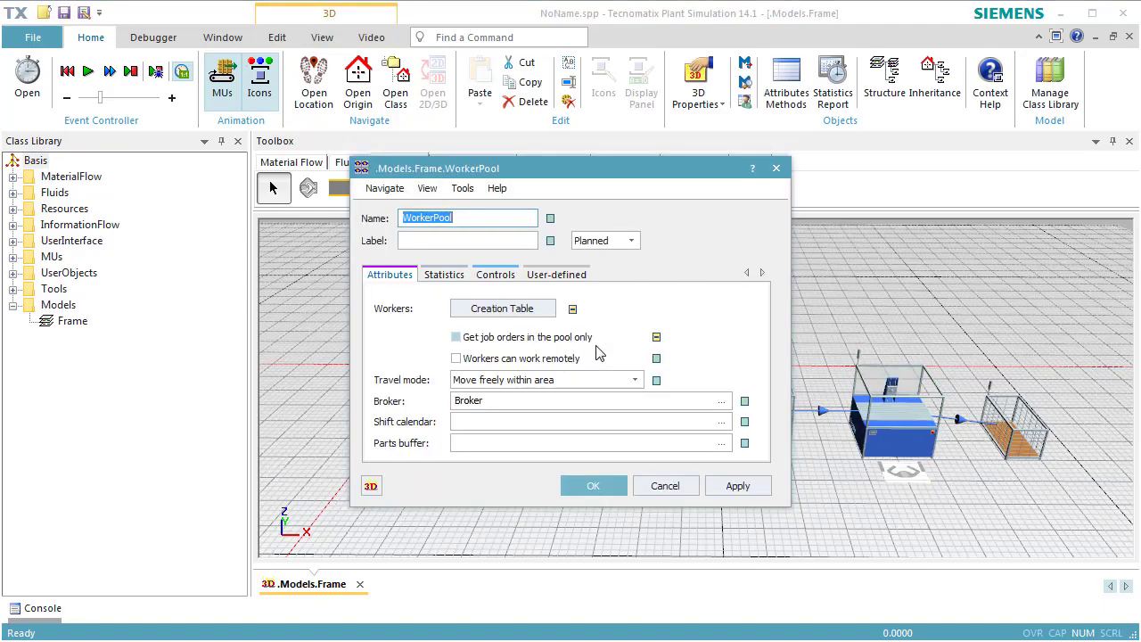
{"action": "left_click", "coordinate": [544, 309]}
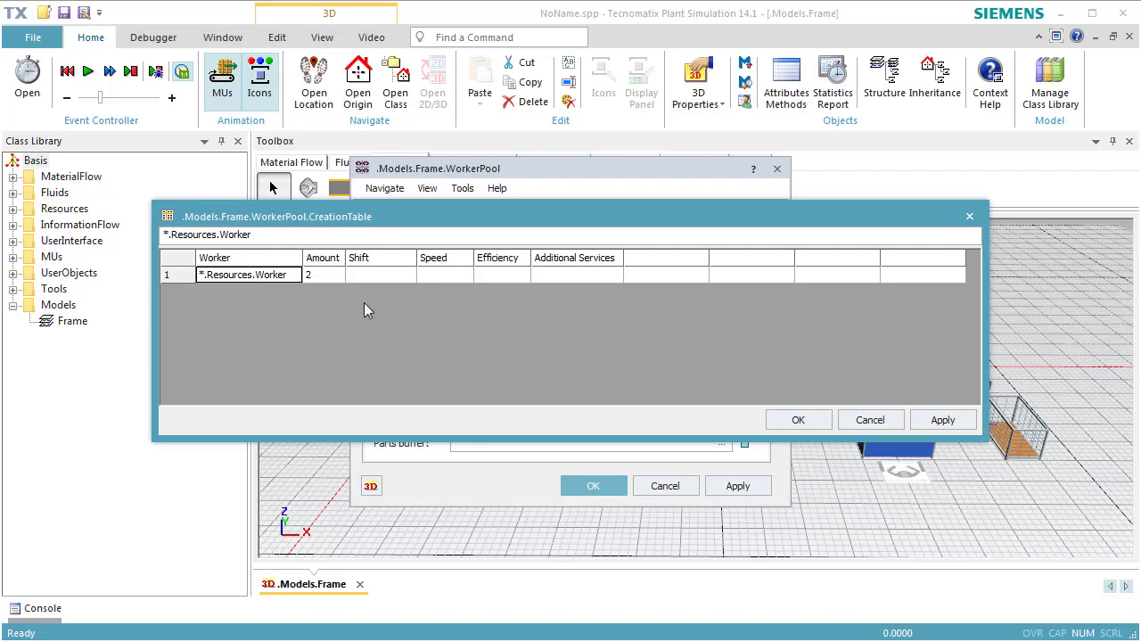
{"action": "left_click", "coordinate": [332, 278]}
{"action": "type", "text": "1"}
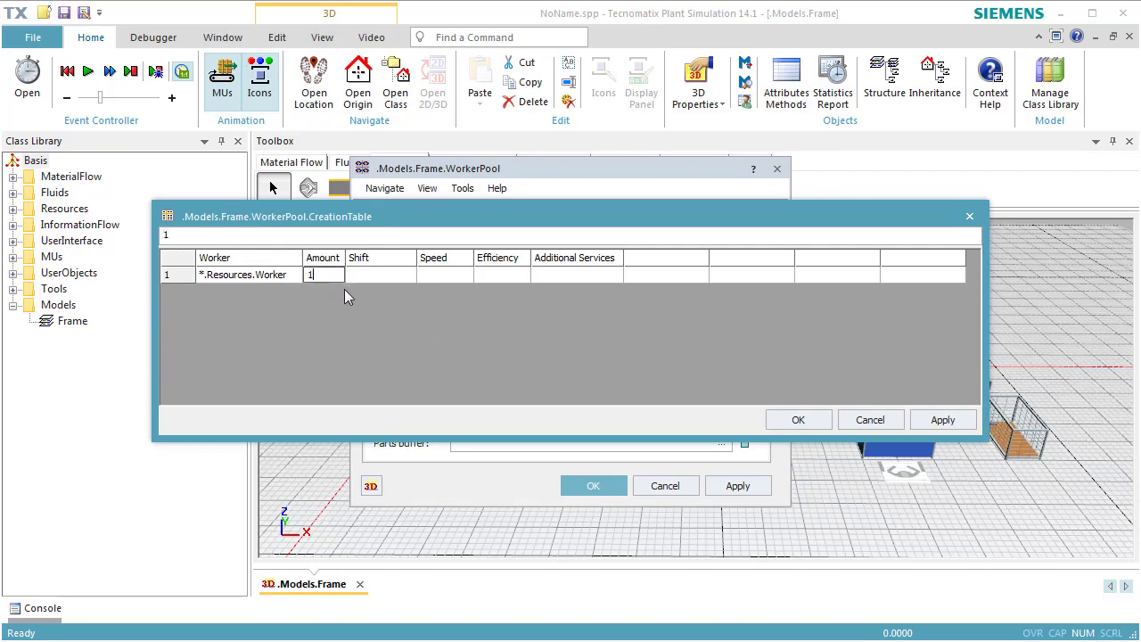
{"action": "left_click", "coordinate": [545, 278]}
{"action": "type", "text": "job1"}
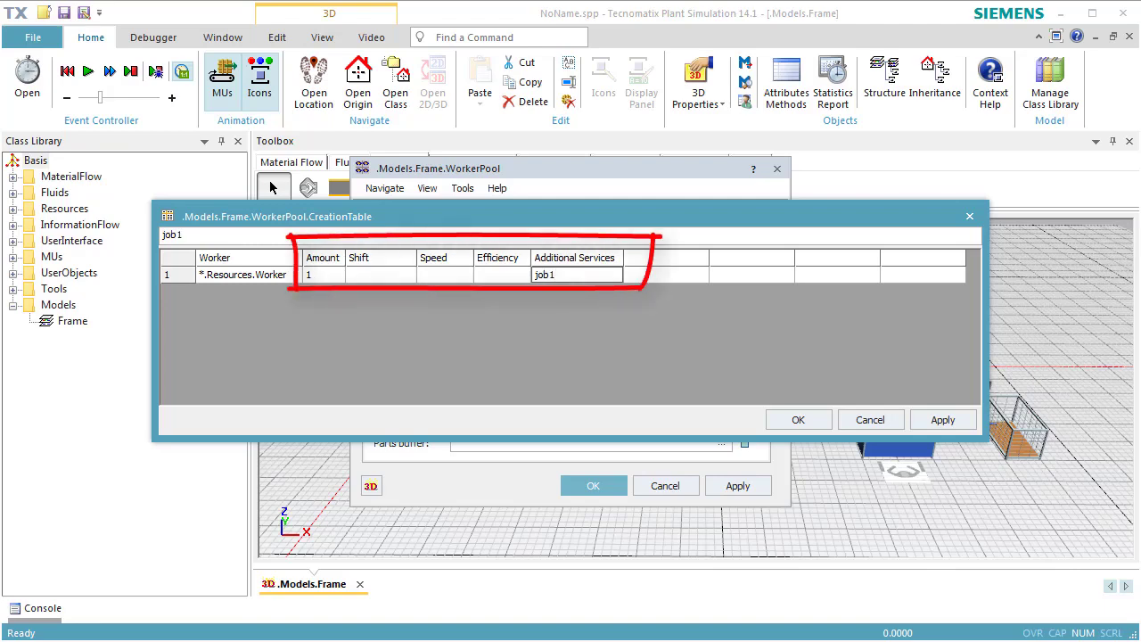
Step: Move the WorkerPool dialog off the resource objects and add a second creation table row containing .Resources.Worker
{"action": "left_click", "coordinate": [551, 170]}
{"action": "left_click_drag", "start_coordinate": [551, 168], "coordinate": [809, 167]}
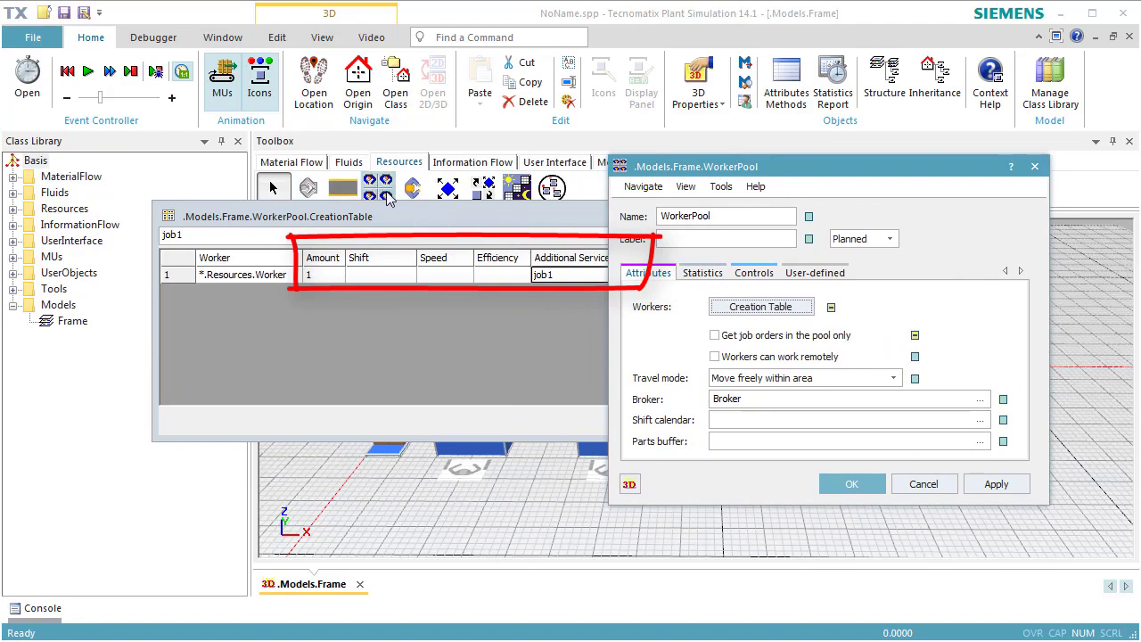
{"action": "left_click_drag", "start_coordinate": [411, 188], "coordinate": [568, 285]}
{"action": "key", "text": "Return"}
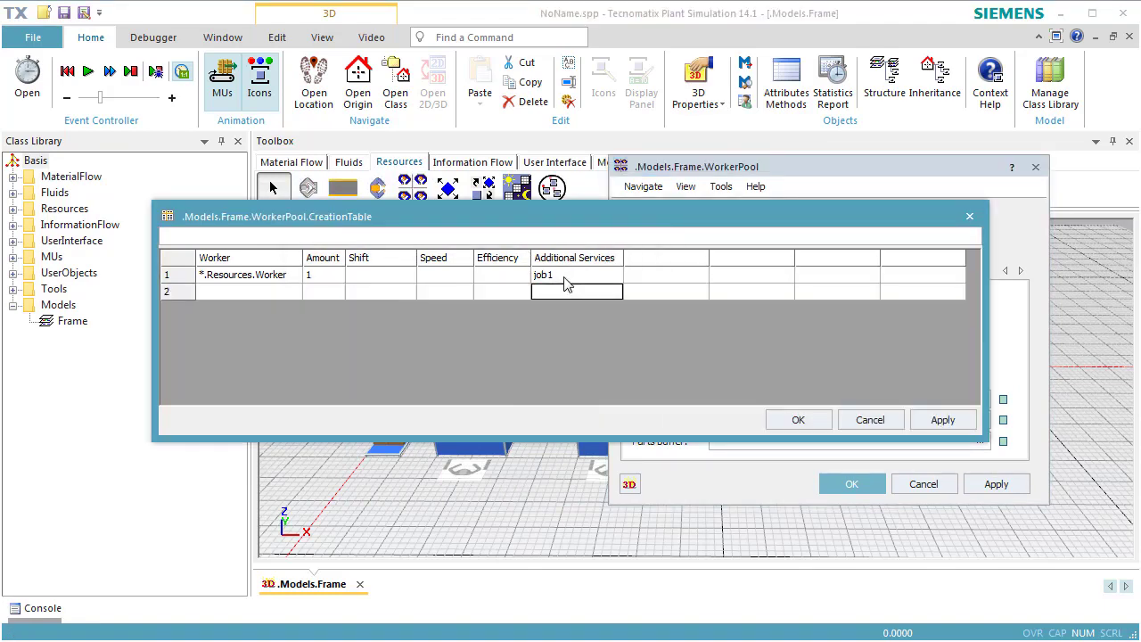
{"action": "left_click_drag", "start_coordinate": [379, 191], "coordinate": [295, 300]}
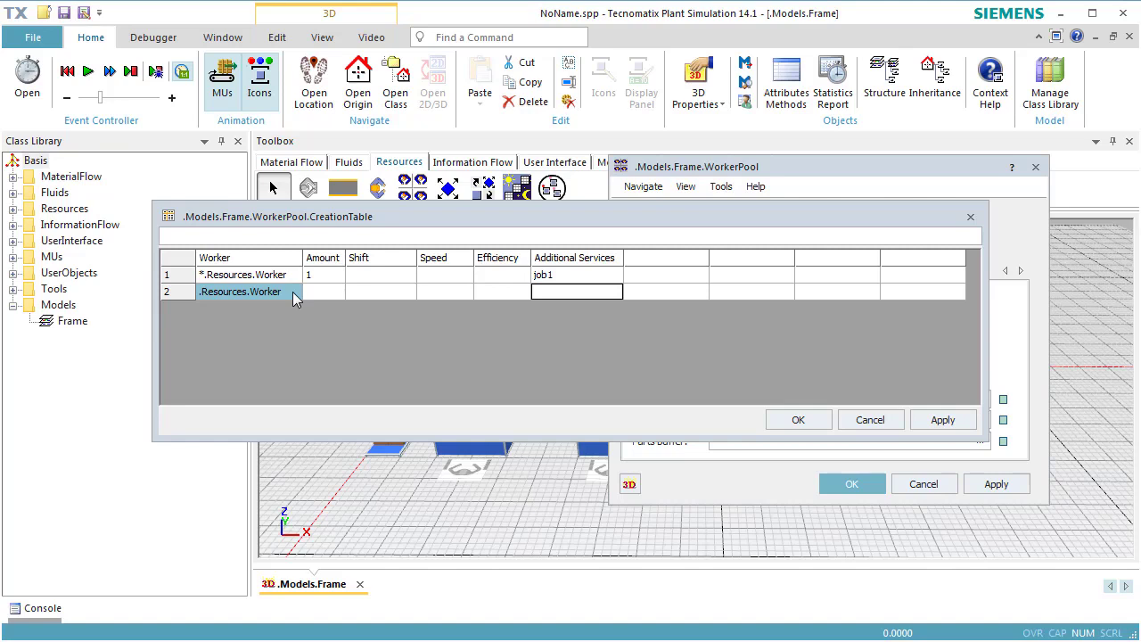
Step: Give the second worker row amount 1 and additional service job2, and accept the creation table and WorkerPool settings
{"action": "left_click", "coordinate": [323, 292]}
{"action": "type", "text": "1"}
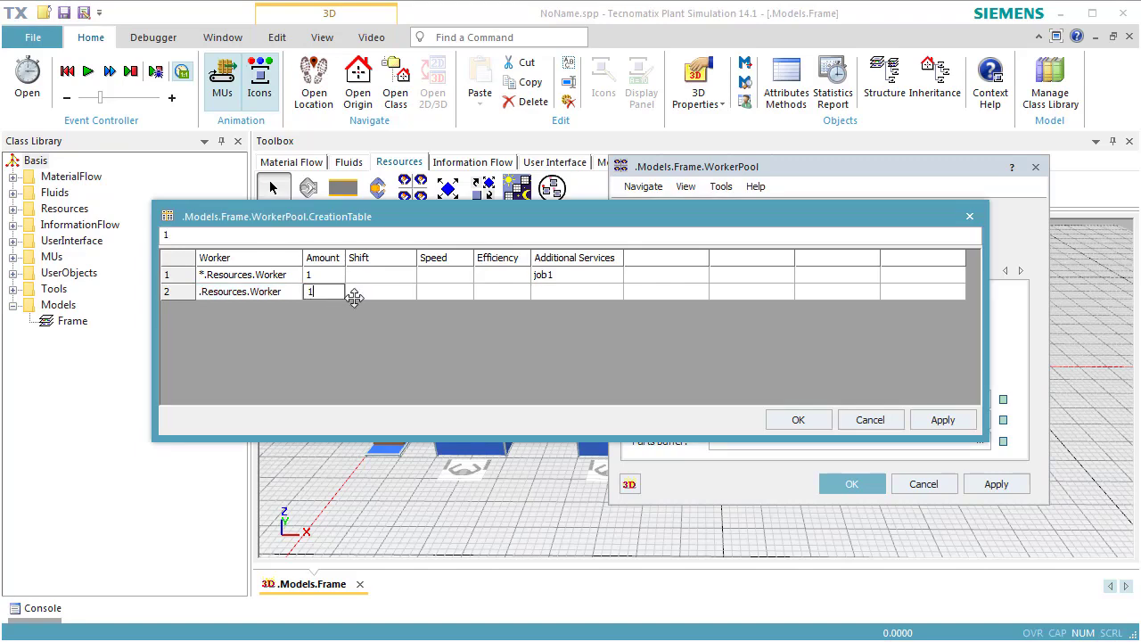
{"action": "left_click", "coordinate": [560, 290]}
{"action": "type", "text": "job2"}
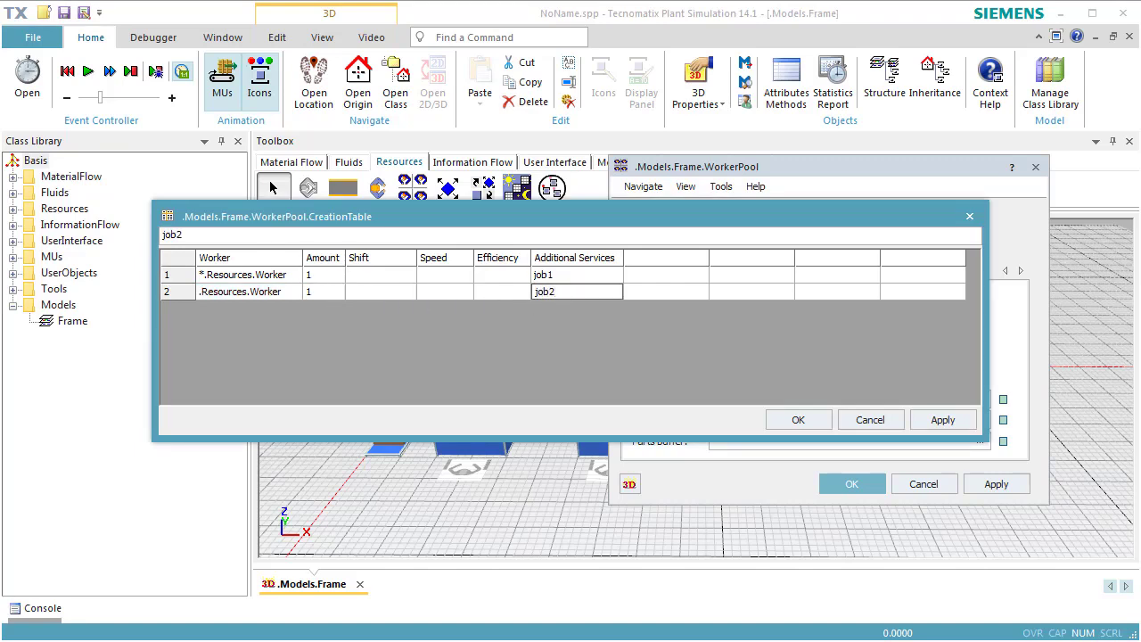
{"action": "left_click", "coordinate": [641, 289]}
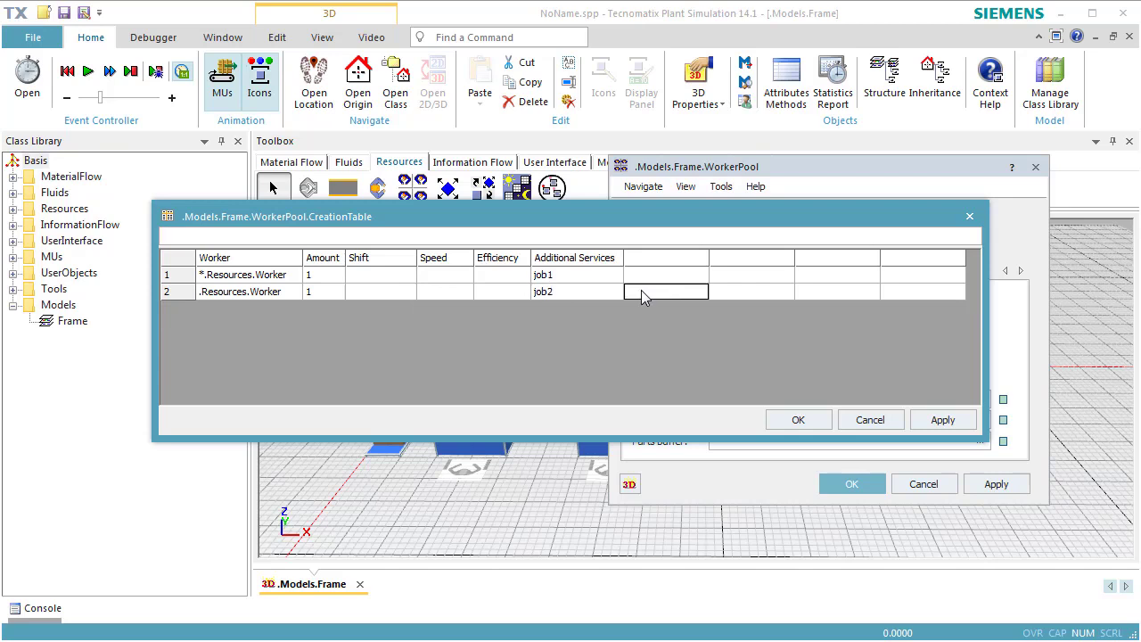
{"action": "left_click", "coordinate": [797, 420]}
{"action": "left_click", "coordinate": [869, 488]}
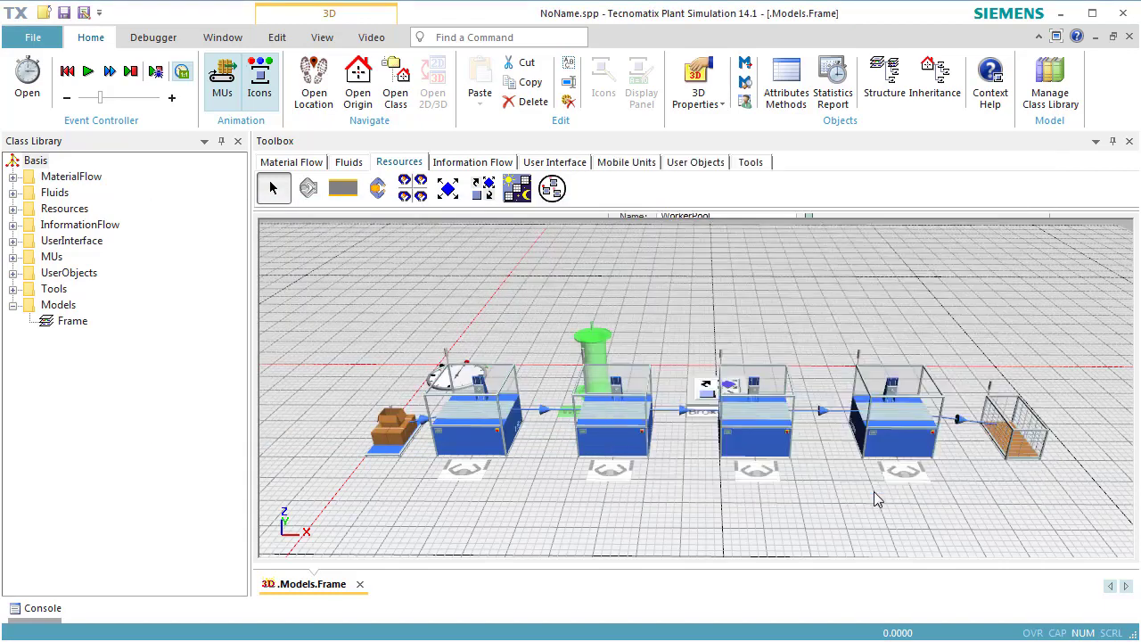
Step: Reset the simulation and start it with the job-specific workers
{"action": "right_click", "coordinate": [817, 355]}
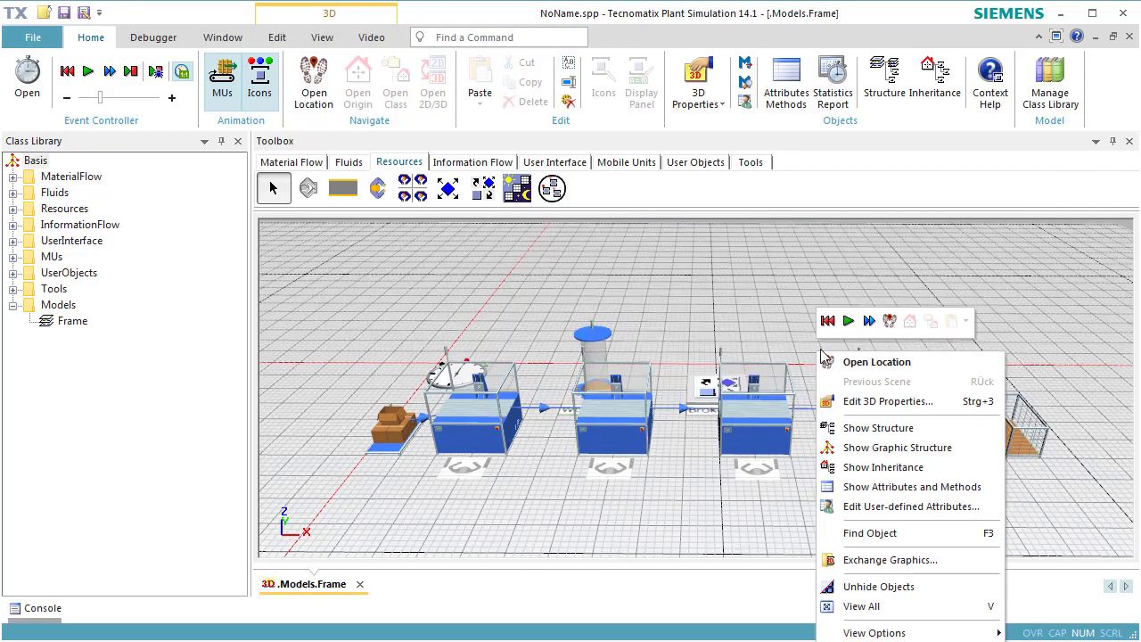
{"action": "left_click", "coordinate": [828, 322]}
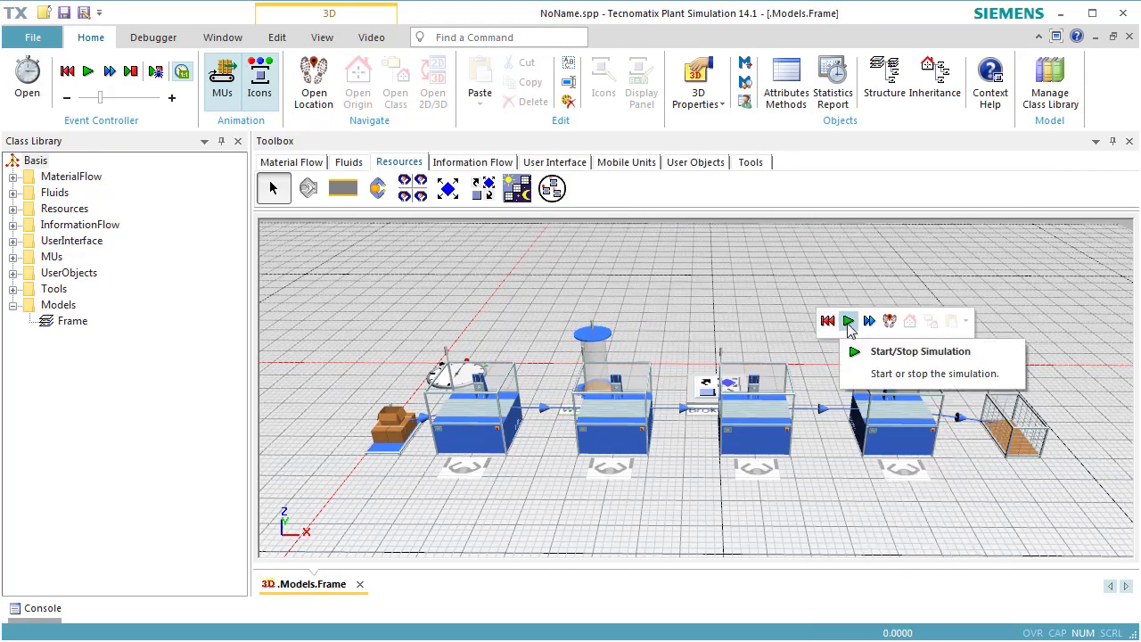
{"action": "left_click", "coordinate": [847, 323]}
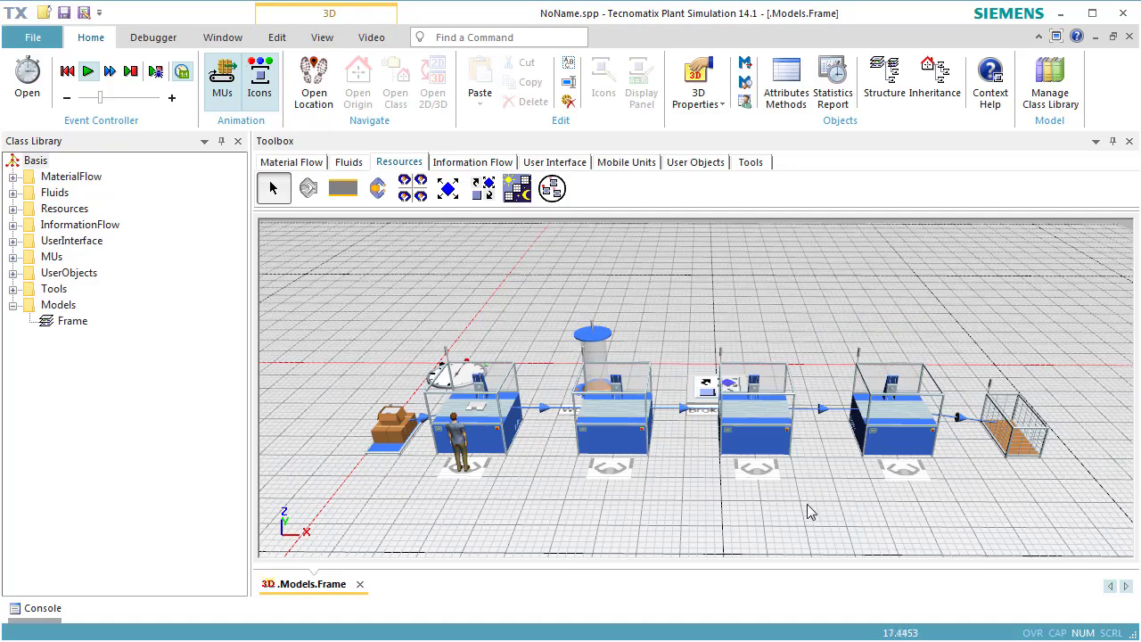